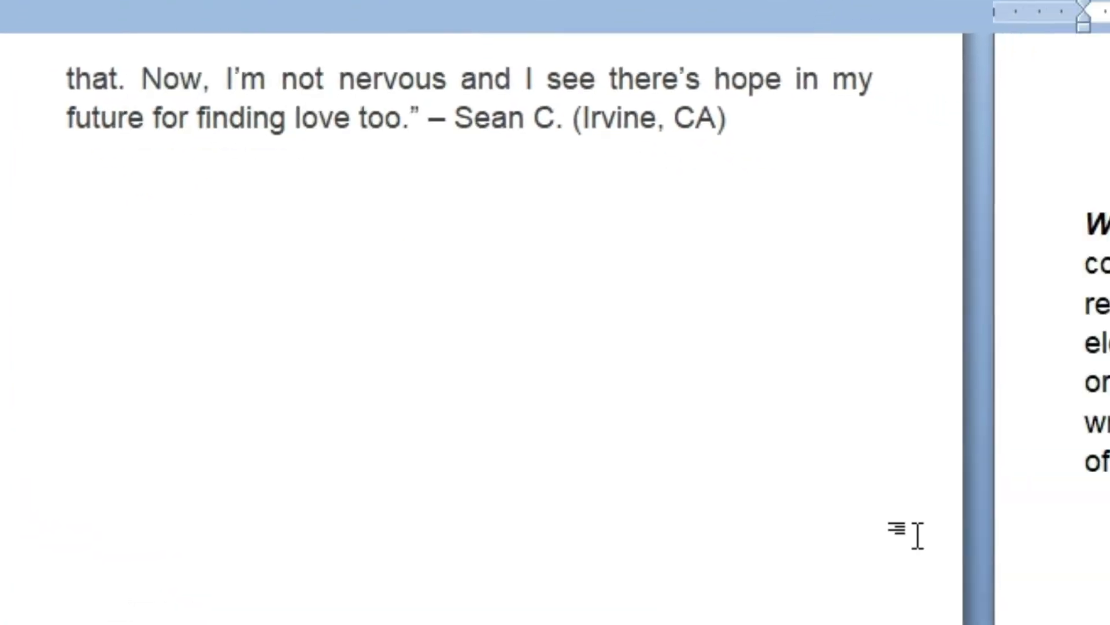
{"action": "triple_click", "coordinate": [811, 467]}
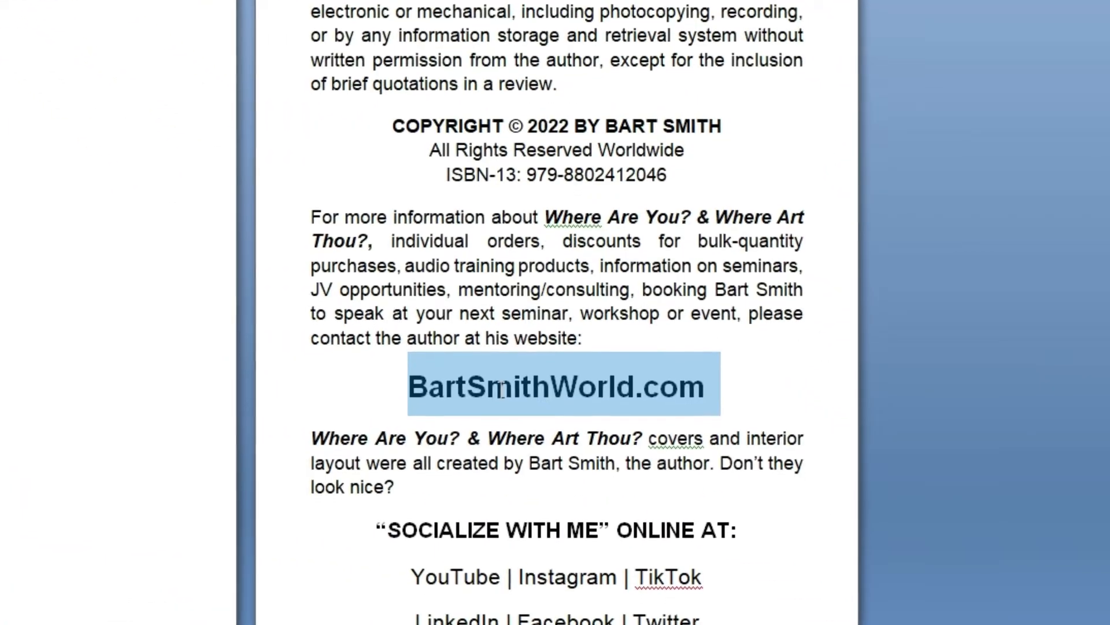
{"action": "right_click", "coordinate": [777, 466]}
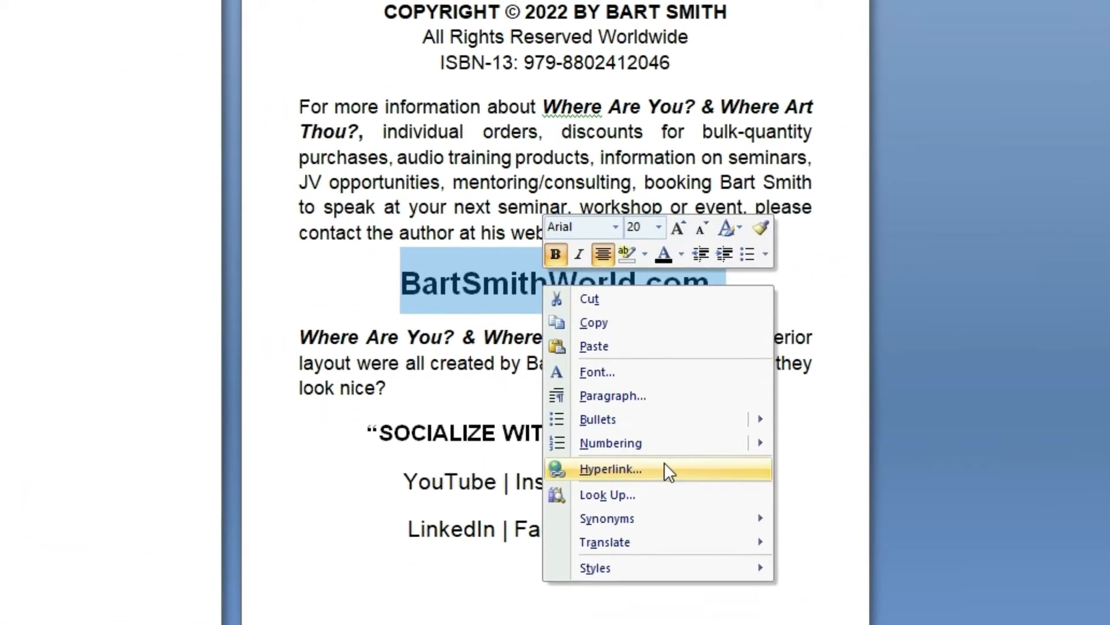
{"action": "left_click", "coordinate": [669, 472]}
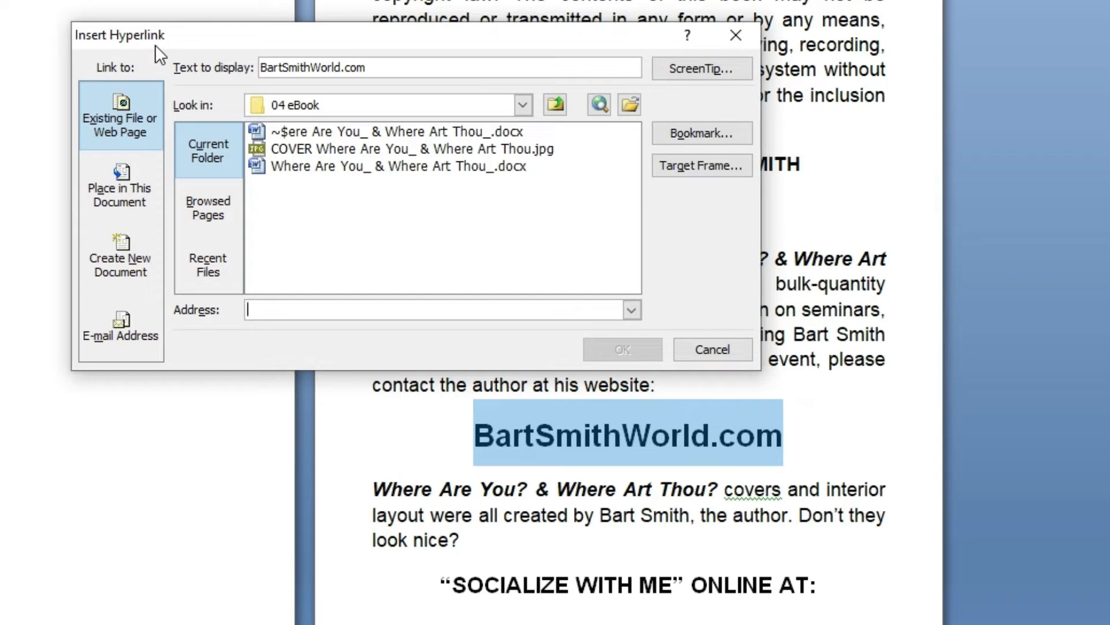
{"action": "left_click", "coordinate": [698, 348]}
{"action": "left_click_drag", "start_coordinate": [833, 439], "coordinate": [508, 442]}
{"action": "key", "text": "ctrl+c"}
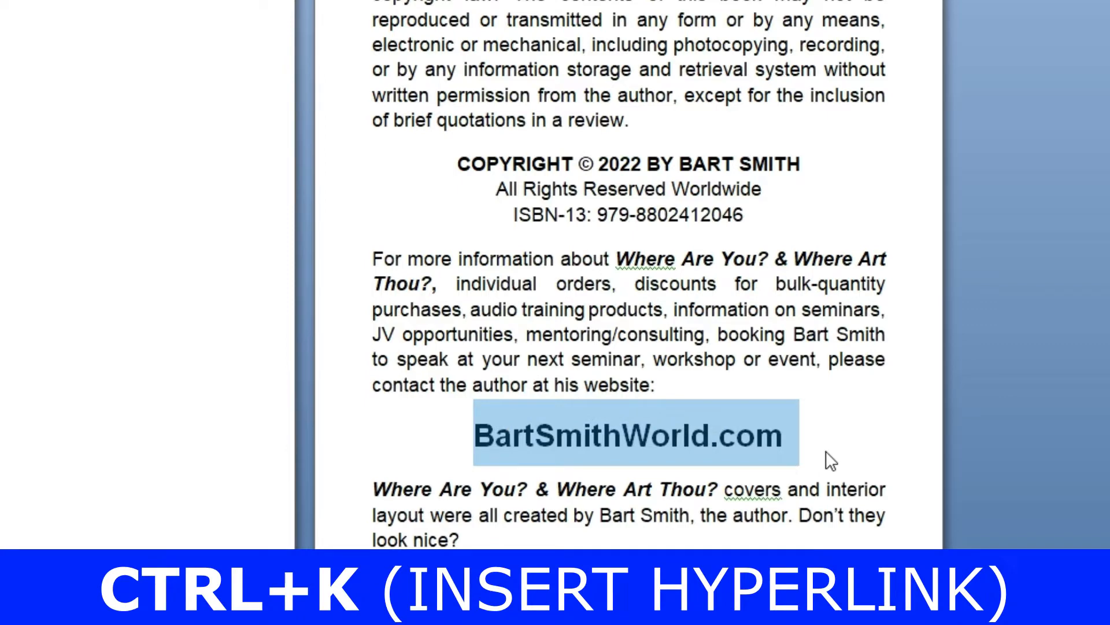
{"action": "key", "text": "ctrl+k"}
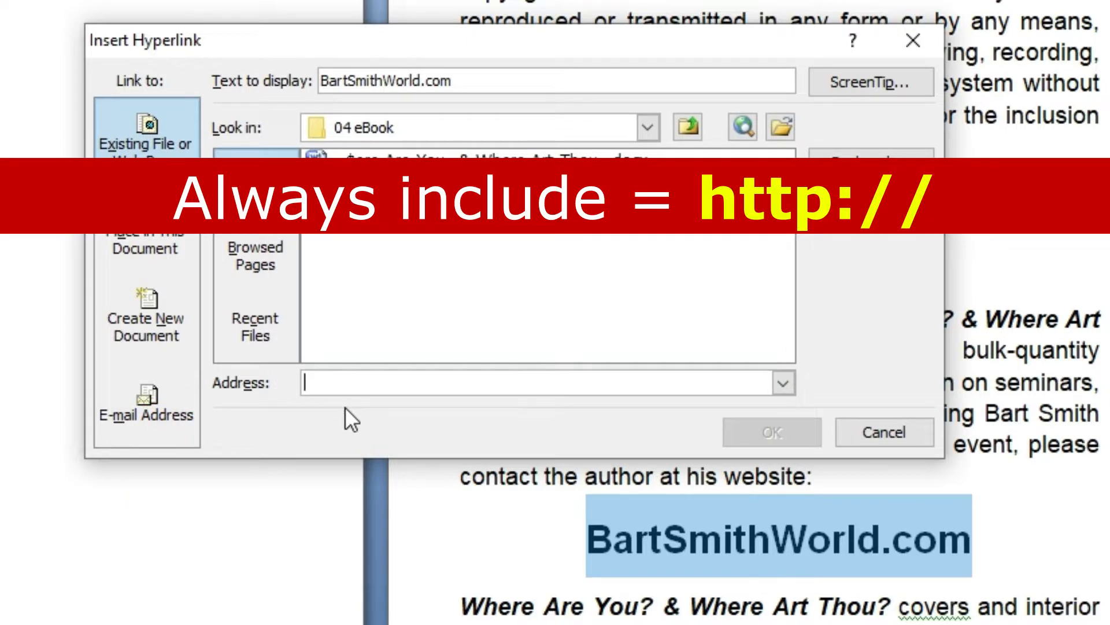
{"action": "type", "text": "http://"}
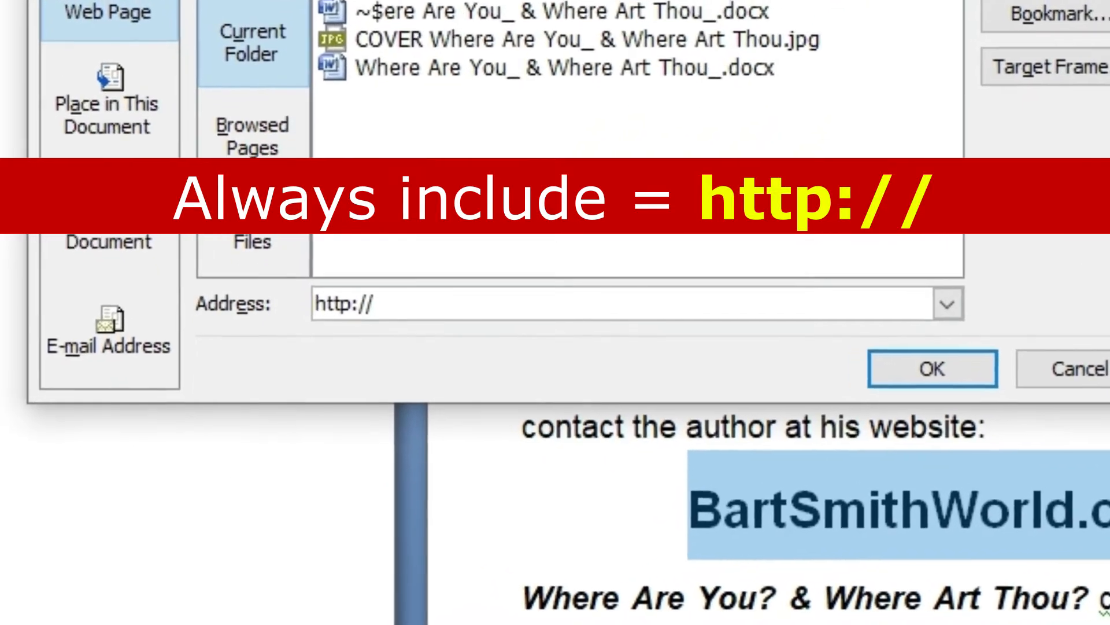
{"action": "key", "text": "ctrl+v"}
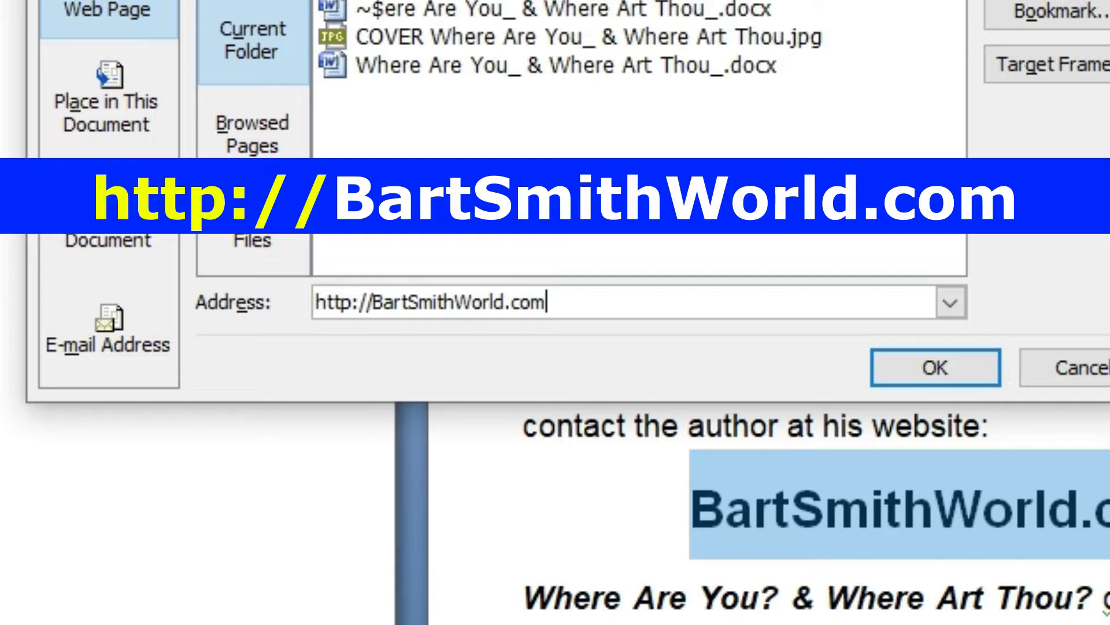
{"action": "left_click", "coordinate": [977, 370]}
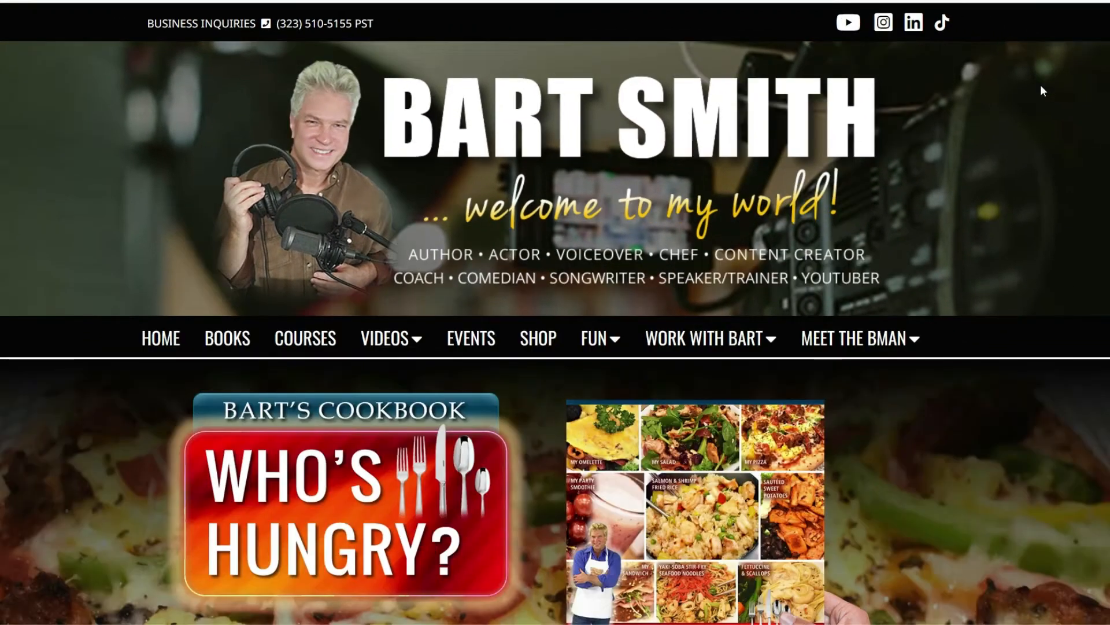
{"action": "scroll", "coordinate": [1040, 85], "scroll_direction": "down", "scroll_amount": 2}
{"action": "scroll", "coordinate": [1040, 85], "scroll_direction": "down", "scroll_amount": 8}
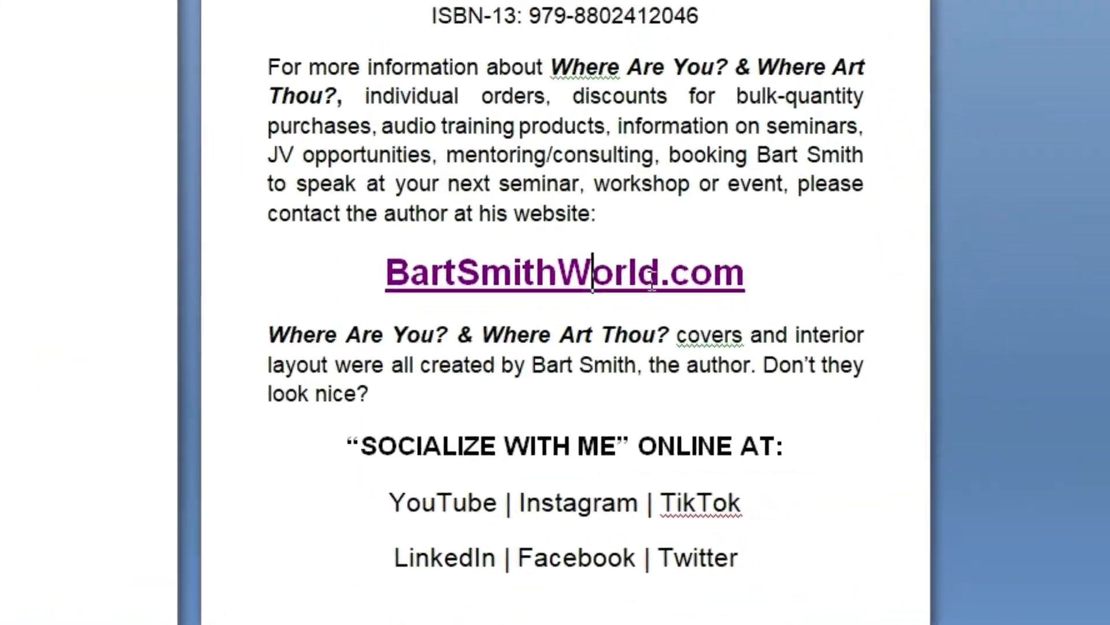
{"action": "right_click", "coordinate": [585, 282]}
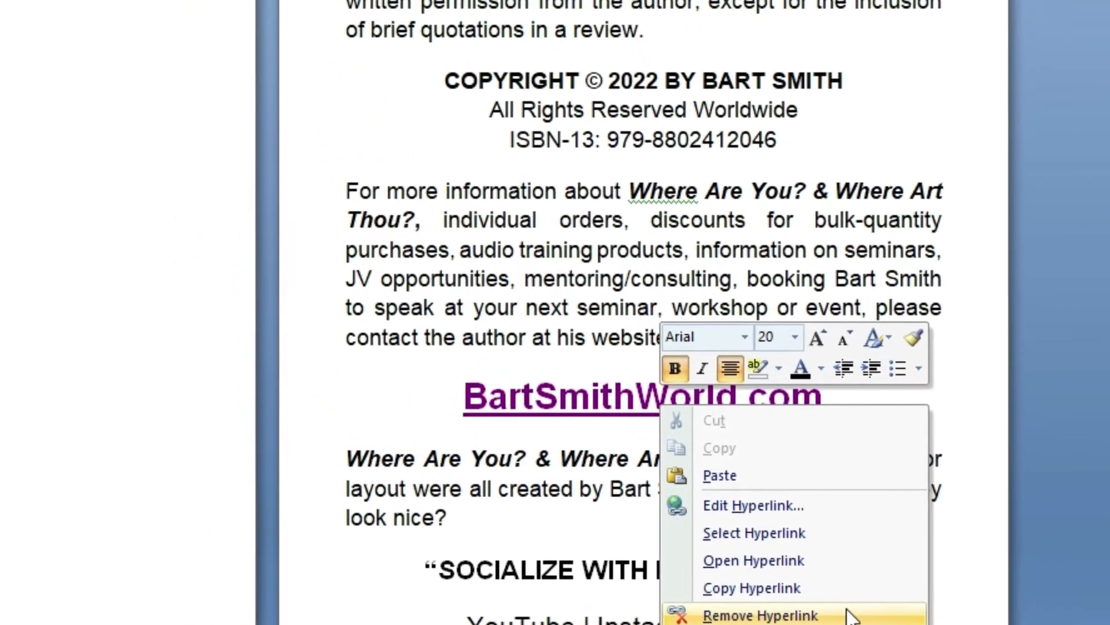
{"action": "left_click", "coordinate": [749, 490]}
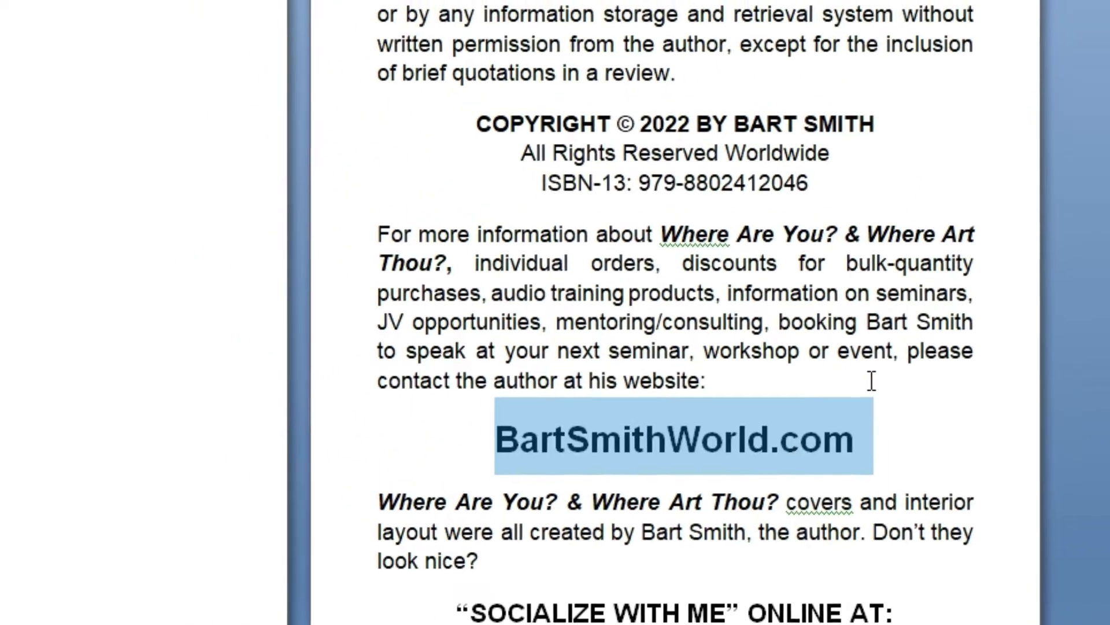
{"action": "key", "text": "ctrl+k"}
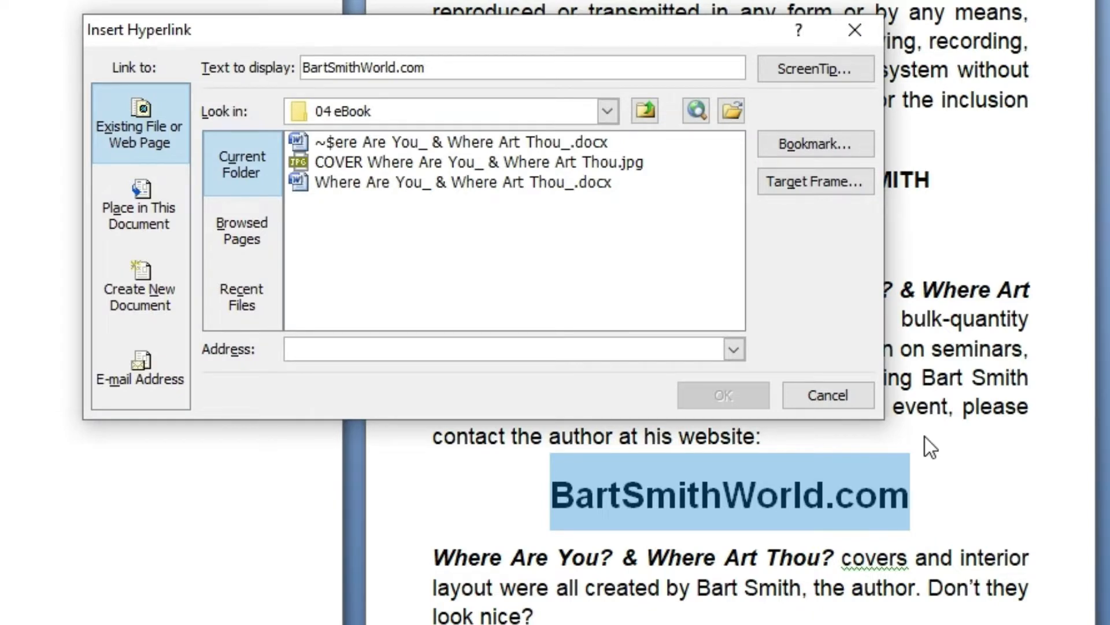
{"action": "key", "text": "ctrl+v"}
{"action": "key", "text": "Home"}
{"action": "type", "text": "http://"}
{"action": "key", "text": "End"}
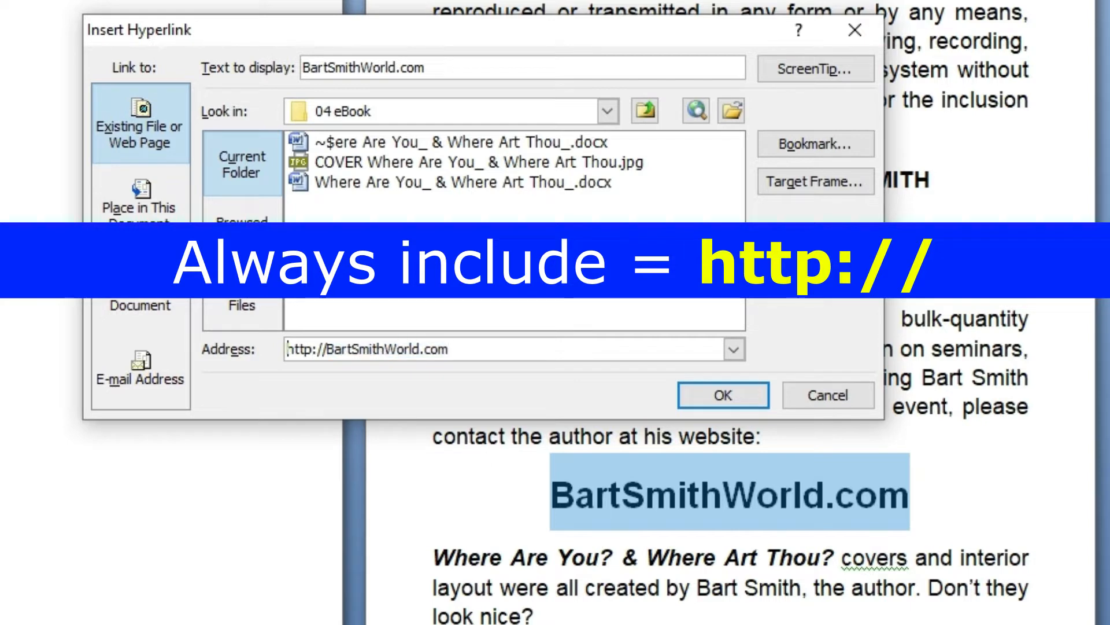
{"action": "key", "text": "shift+Right"}
{"action": "key", "text": "shift+Right"}
{"action": "key", "text": "shift+Right"}
{"action": "key", "text": "shift+Right"}
{"action": "key", "text": "shift+Right"}
{"action": "key", "text": "shift+Right"}
{"action": "key", "text": "shift+Right"}
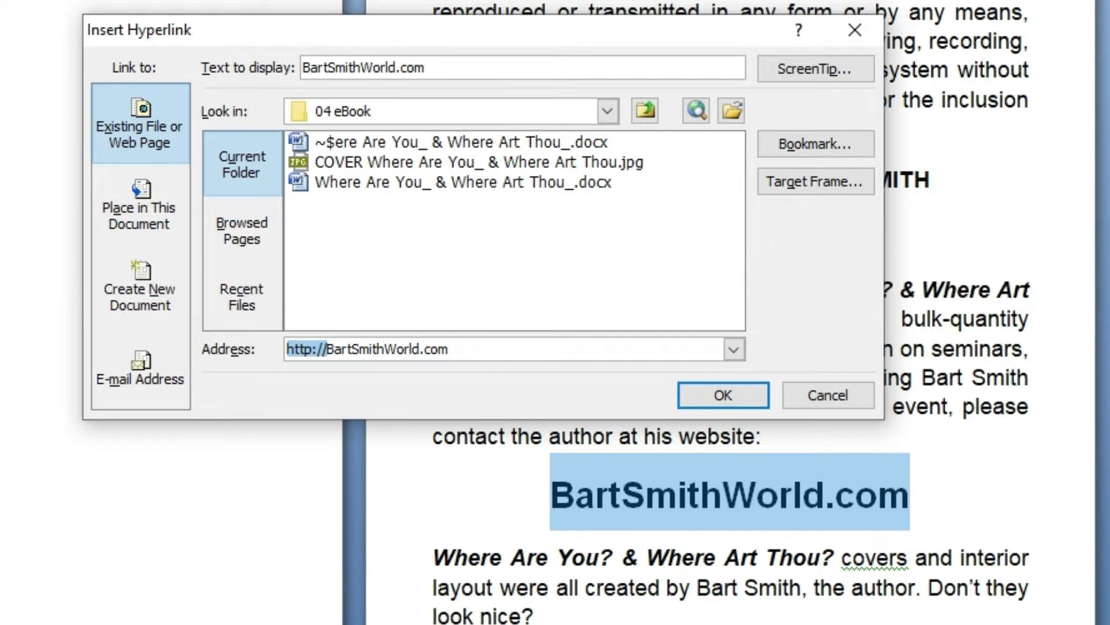
{"action": "key", "text": "Delete"}
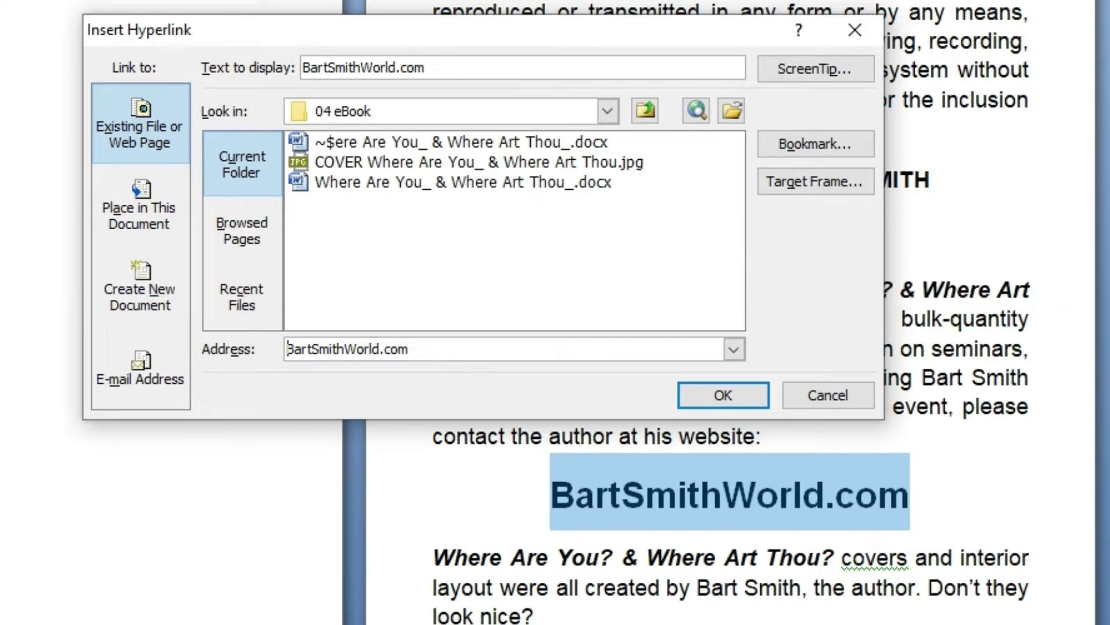
{"action": "left_click", "coordinate": [730, 397]}
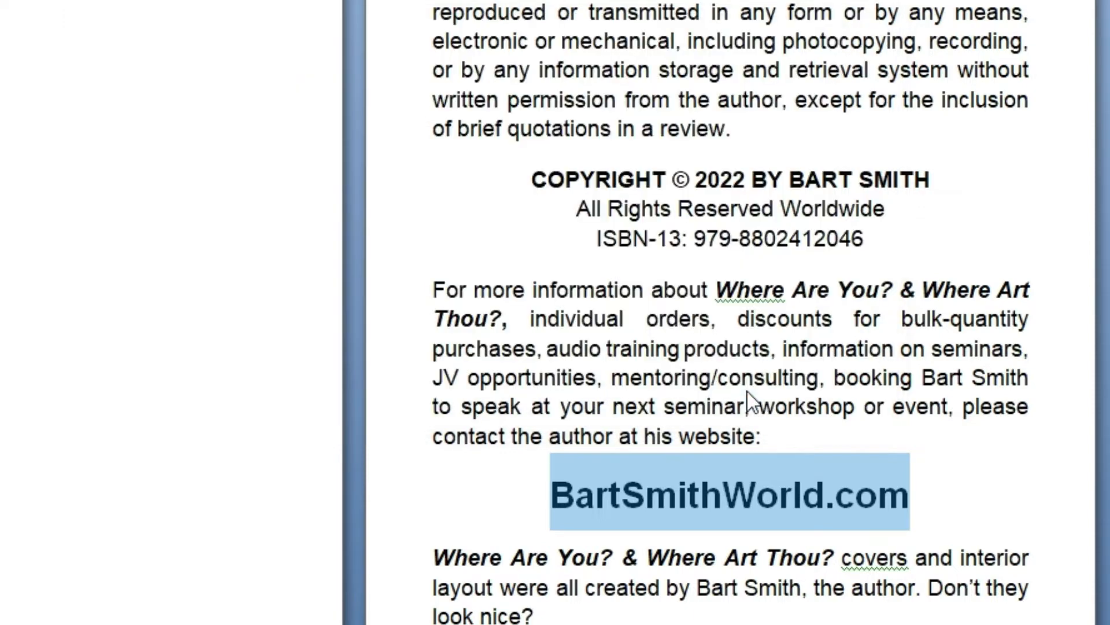
{"action": "left_click", "coordinate": [755, 403]}
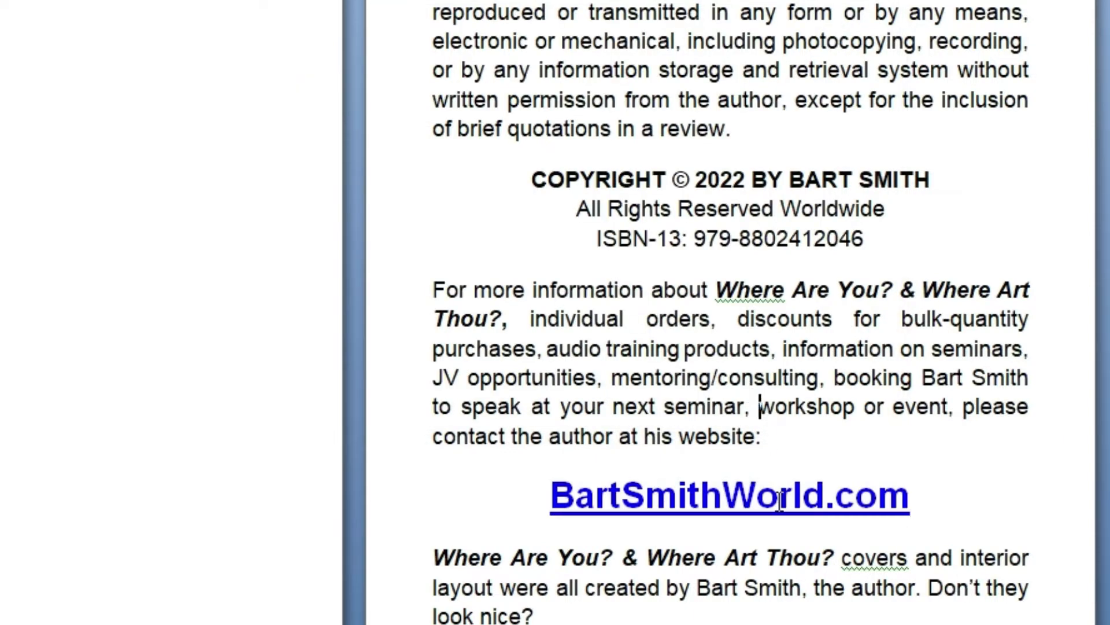
Test the BartSmithWorld.com hyperlink in the document by following it twice
{"action": "mouse_move", "coordinate": [779, 502]}
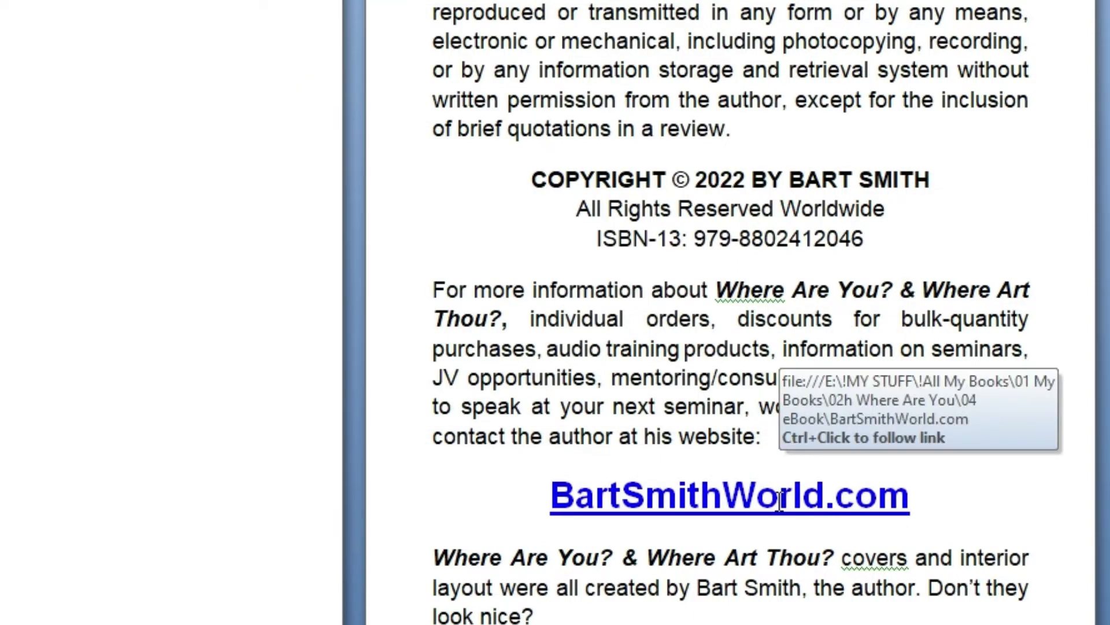
{"action": "left_click", "coordinate": [809, 499], "text": "ctrl"}
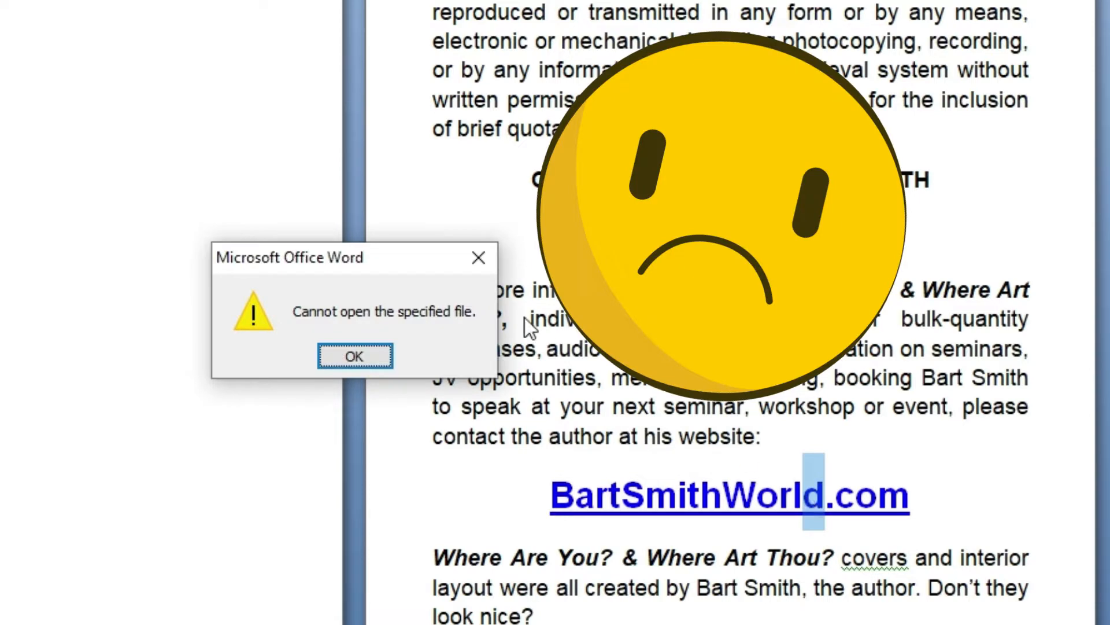
{"action": "left_click", "coordinate": [490, 262]}
{"action": "left_click", "coordinate": [686, 497], "text": "ctrl"}
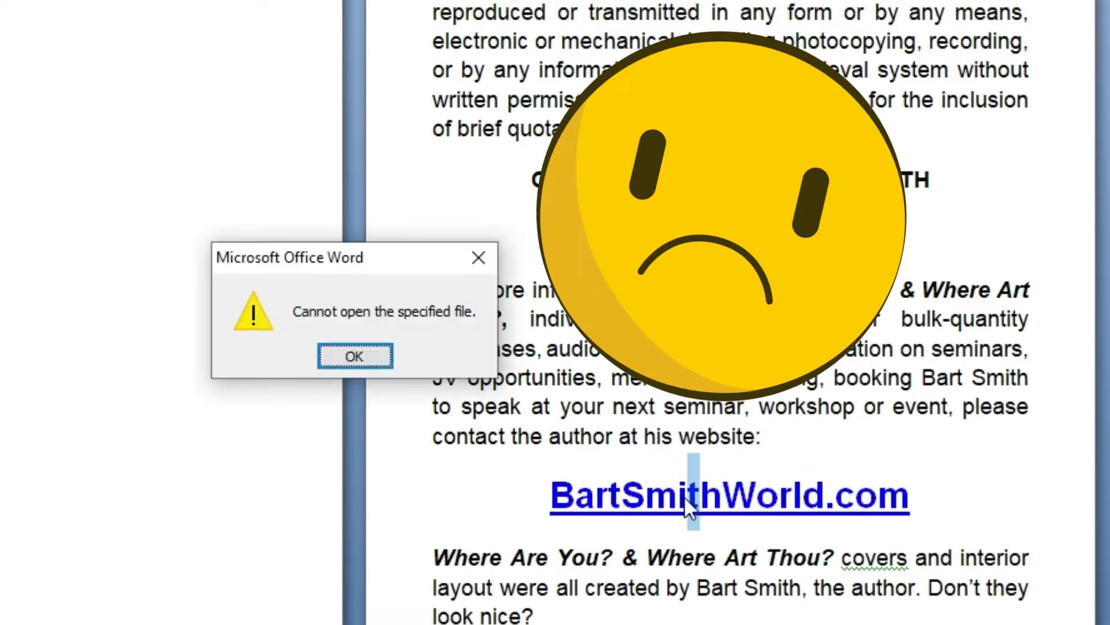
{"action": "left_click", "coordinate": [479, 257]}
{"action": "left_click", "coordinate": [775, 496]}
{"action": "right_click", "coordinate": [772, 496]}
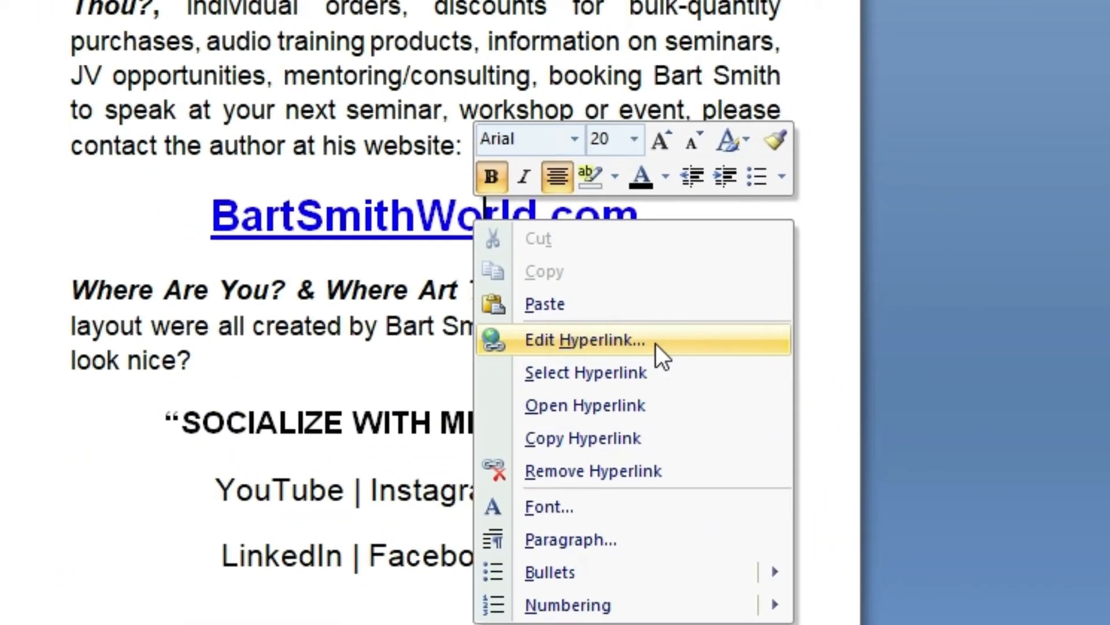
{"action": "left_click", "coordinate": [656, 343]}
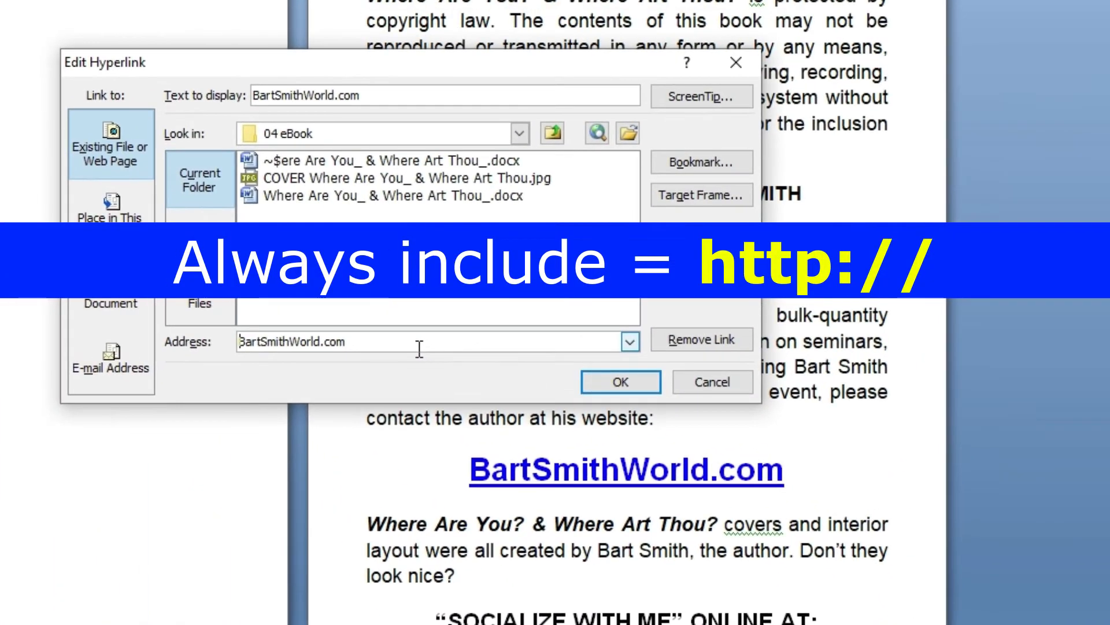
{"action": "type", "text": "http://"}
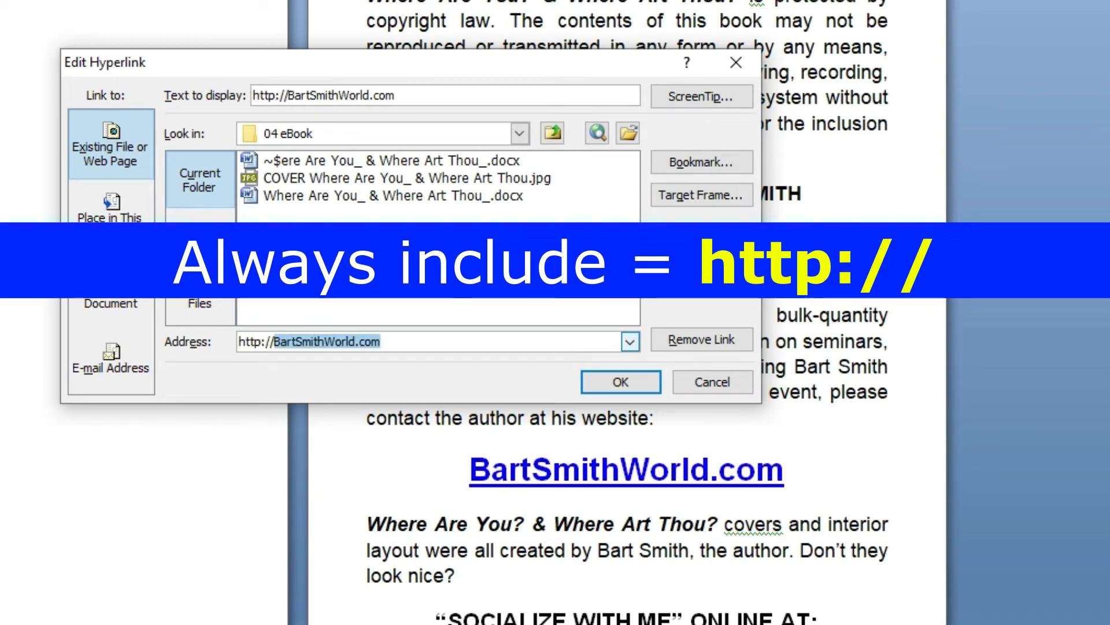
{"action": "key", "text": "End"}
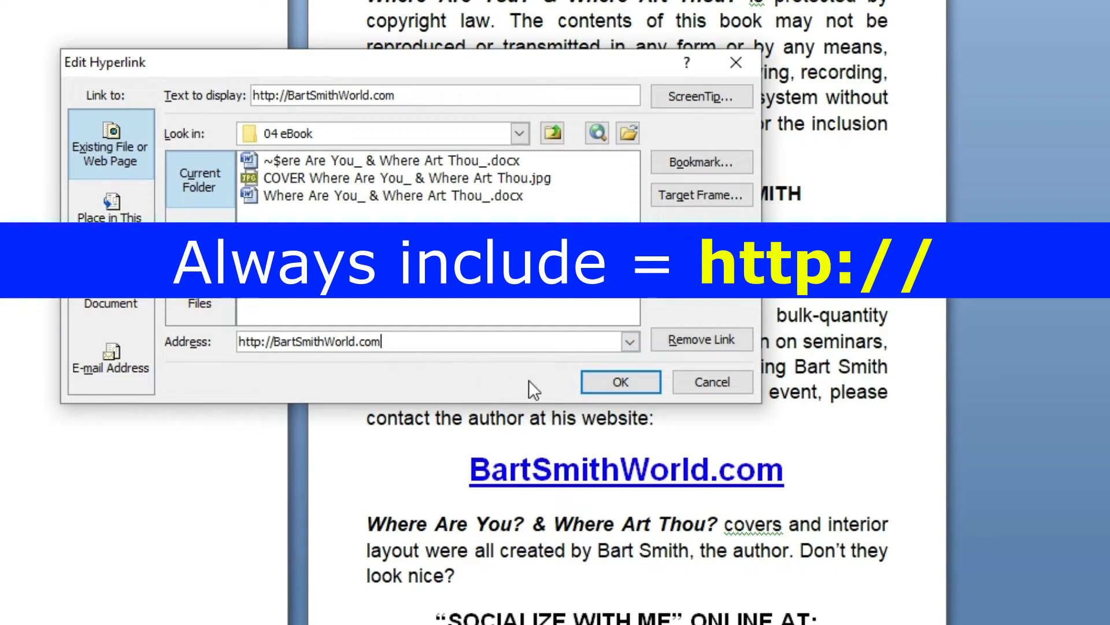
{"action": "left_click", "coordinate": [649, 381]}
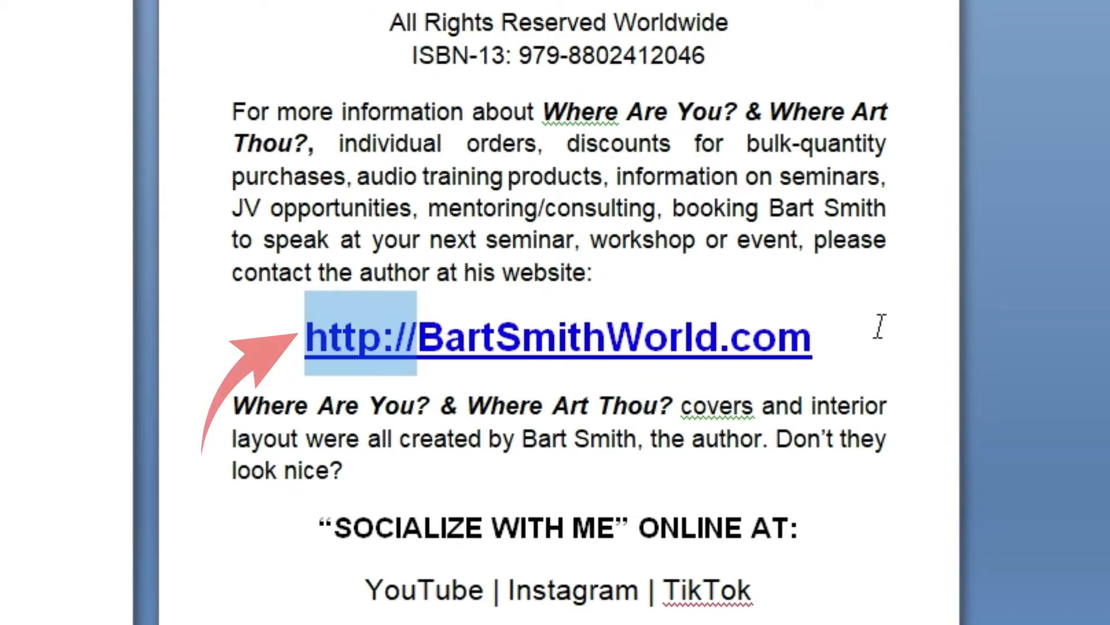
{"action": "key", "text": "Delete"}
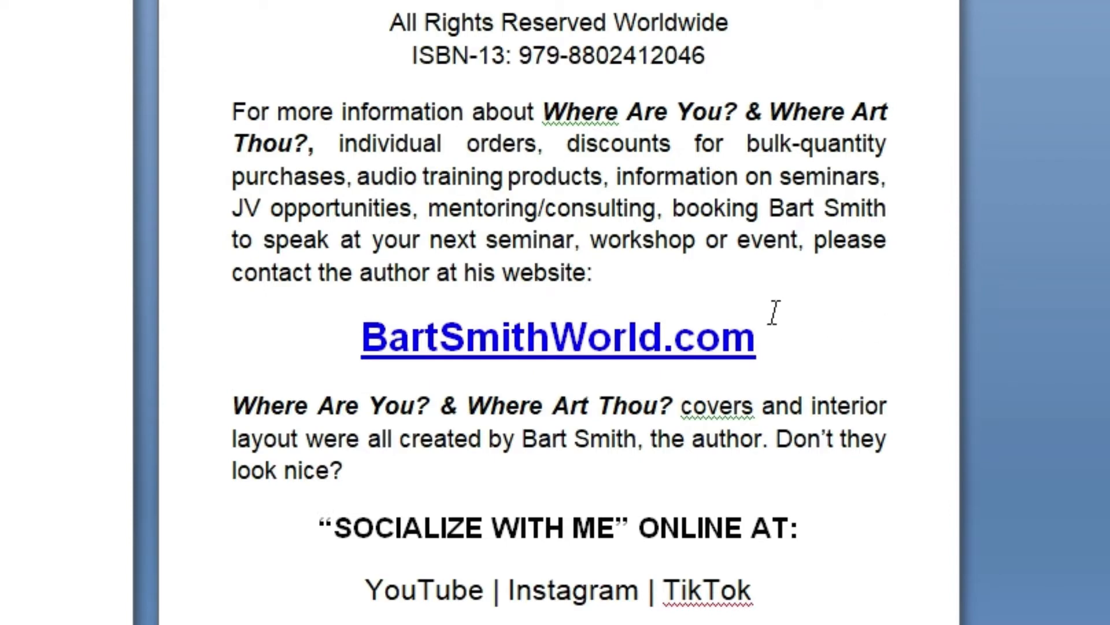
Check the address stored in the BartSmithWorld.com hyperlink and follow the link to test it
{"action": "right_click", "coordinate": [585, 340]}
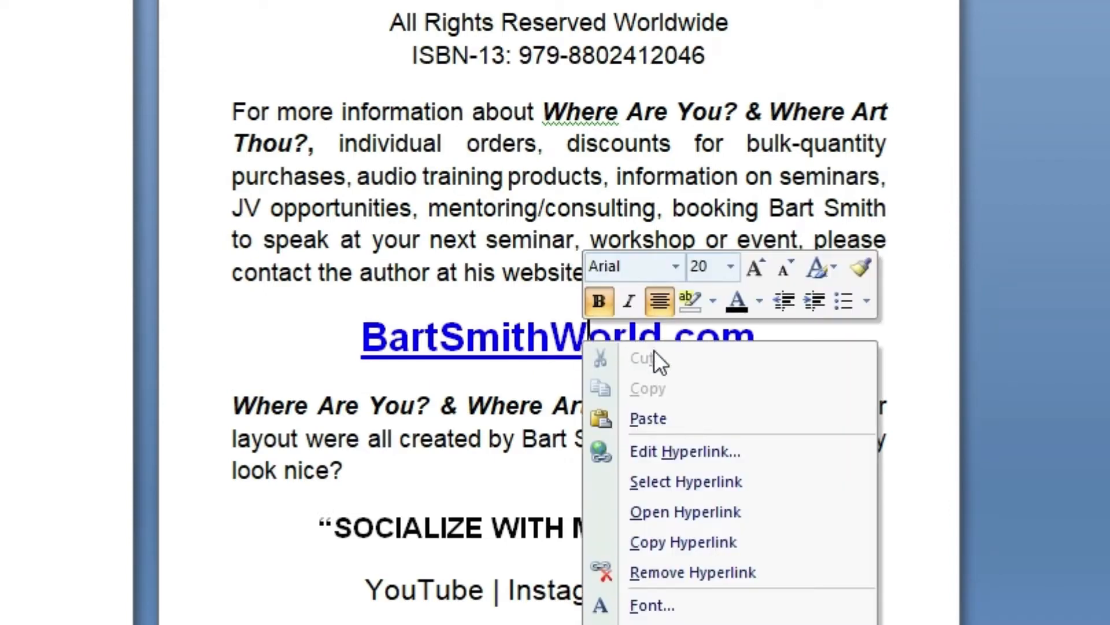
{"action": "left_click", "coordinate": [761, 446]}
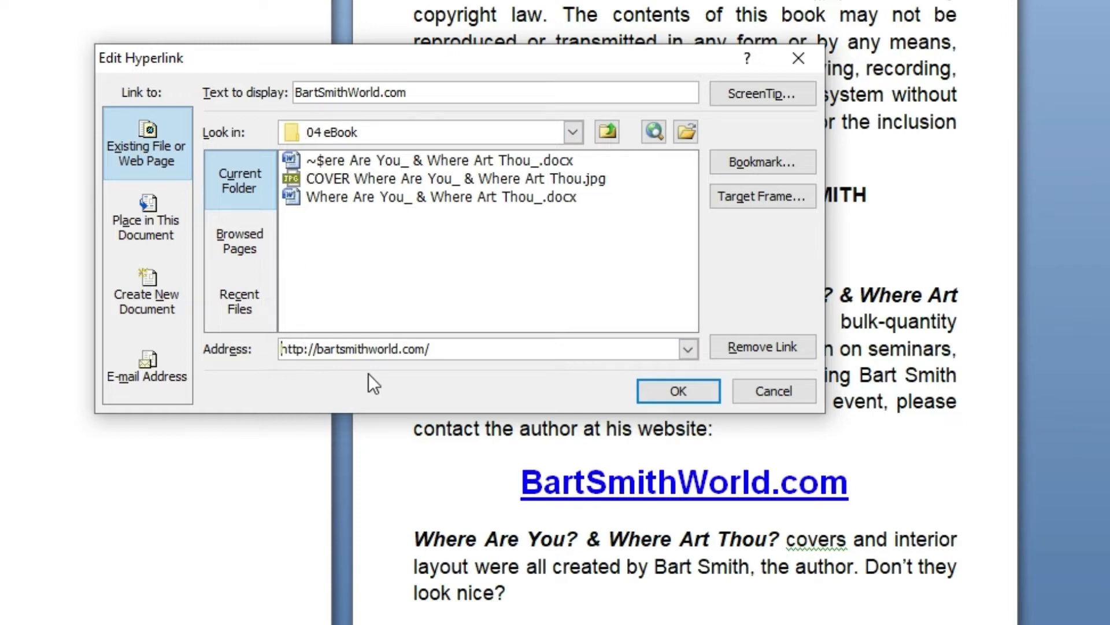
{"action": "left_click", "coordinate": [678, 389]}
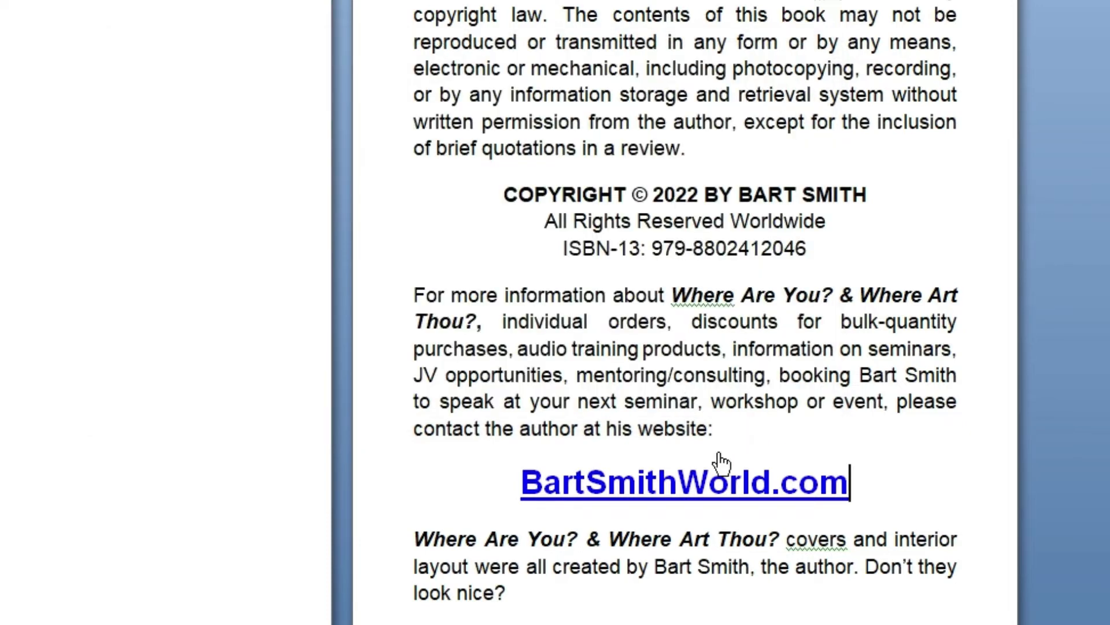
{"action": "left_click", "coordinate": [694, 490], "text": "ctrl"}
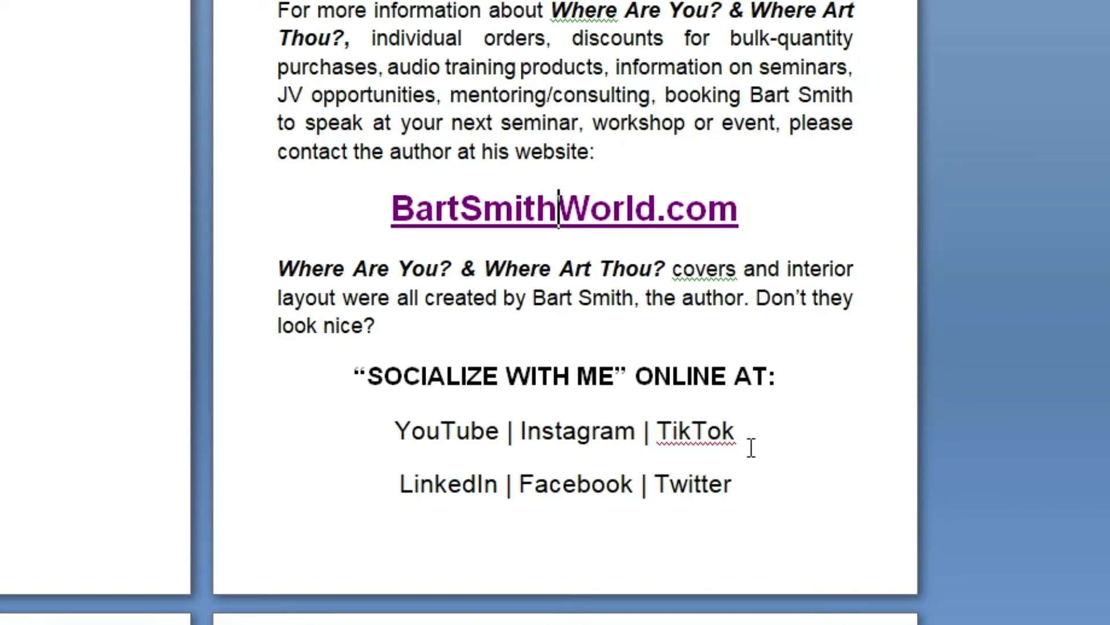
Select the word YouTube in the social media list and copy the YouTube channel page's address from the browser
{"action": "double_click", "coordinate": [446, 430]}
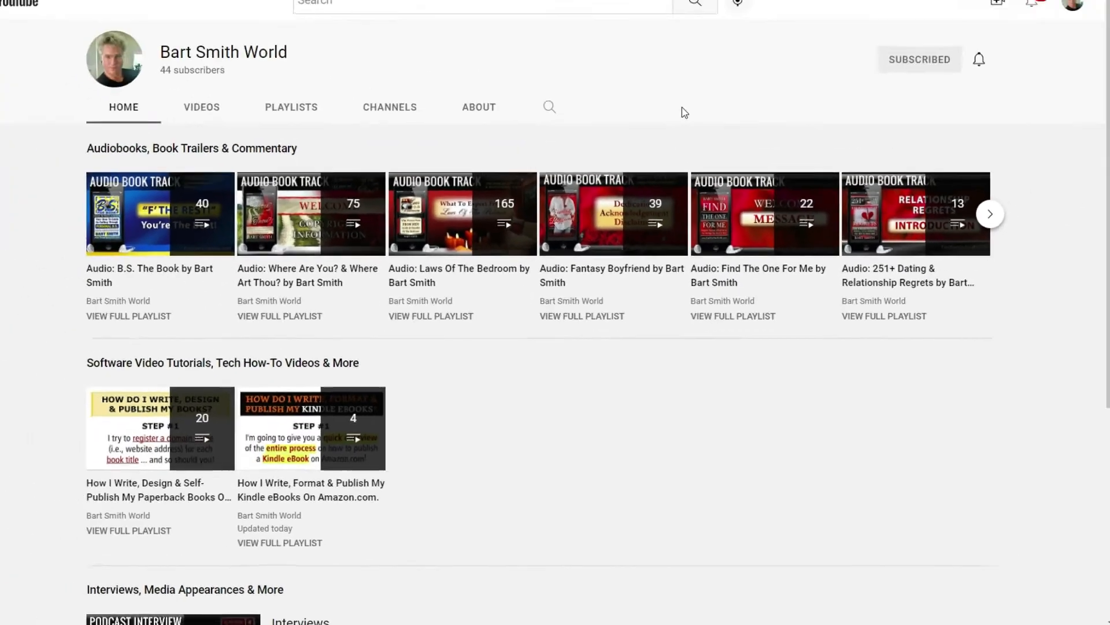
{"action": "right_click", "coordinate": [701, 157]}
{"action": "left_click", "coordinate": [698, 128]}
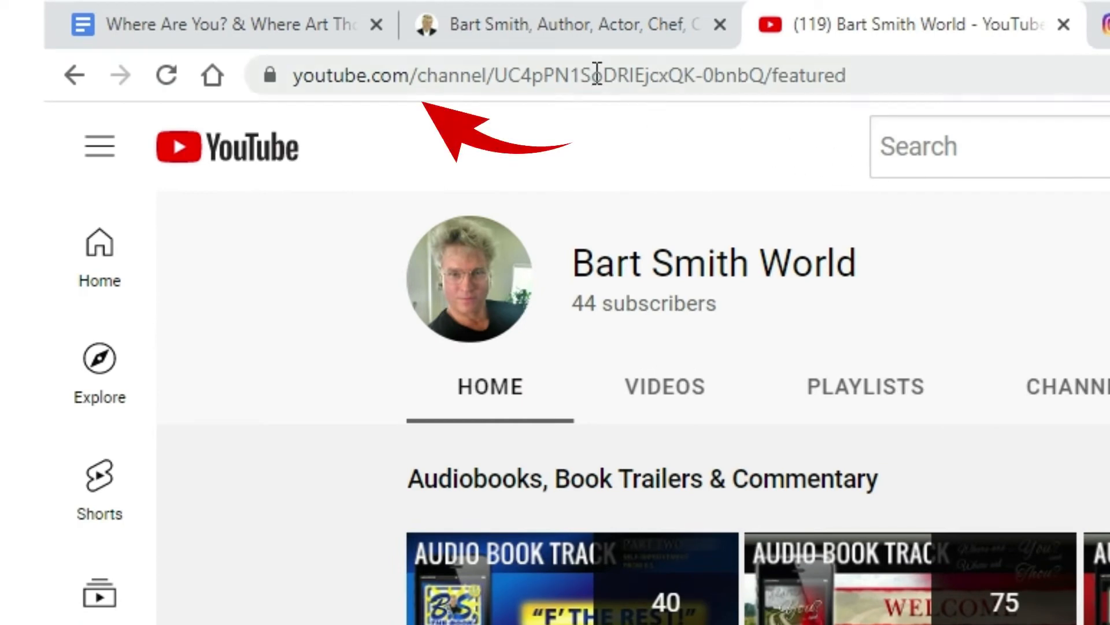
{"action": "left_click", "coordinate": [597, 73]}
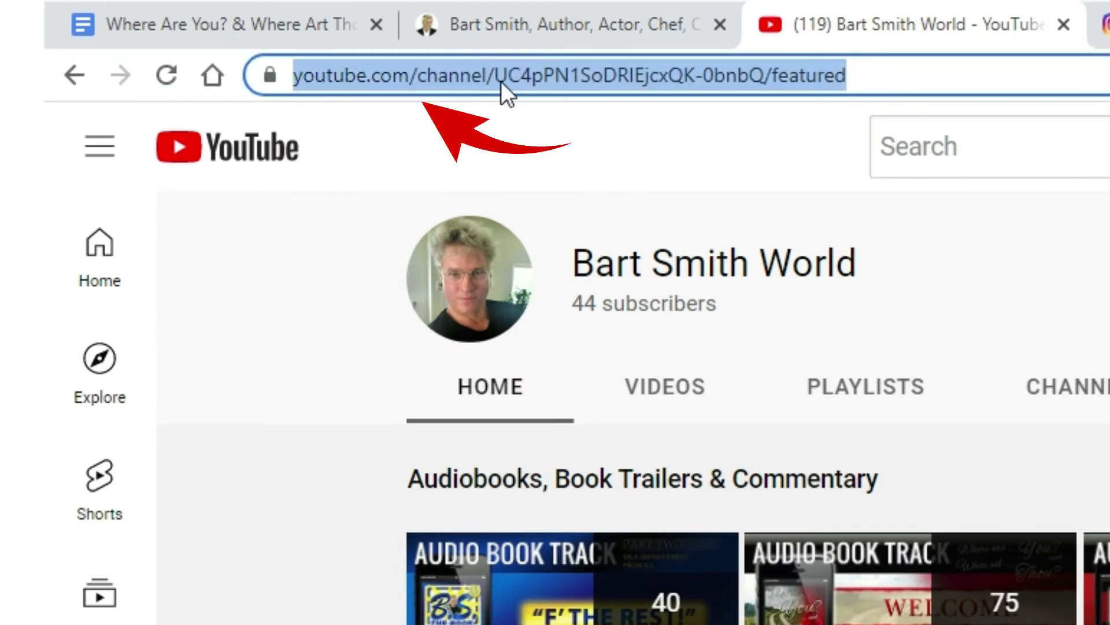
{"action": "right_click", "coordinate": [602, 76]}
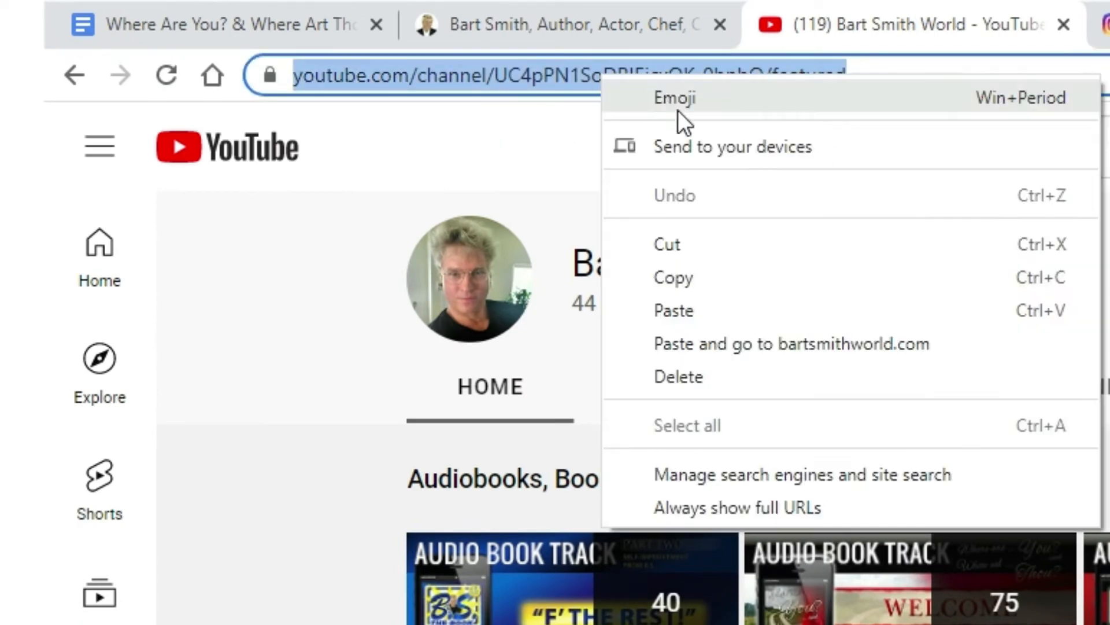
{"action": "left_click", "coordinate": [790, 276]}
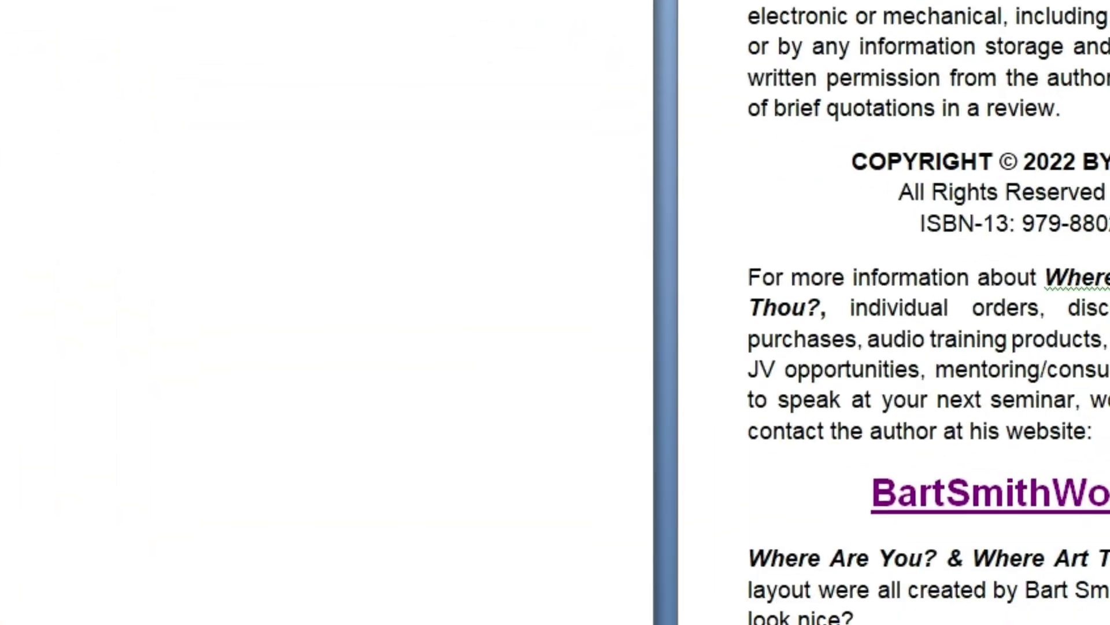
Hyperlink the word YouTube in the social media list to the copied channel address and follow the link to test it
{"action": "double_click", "coordinate": [501, 400]}
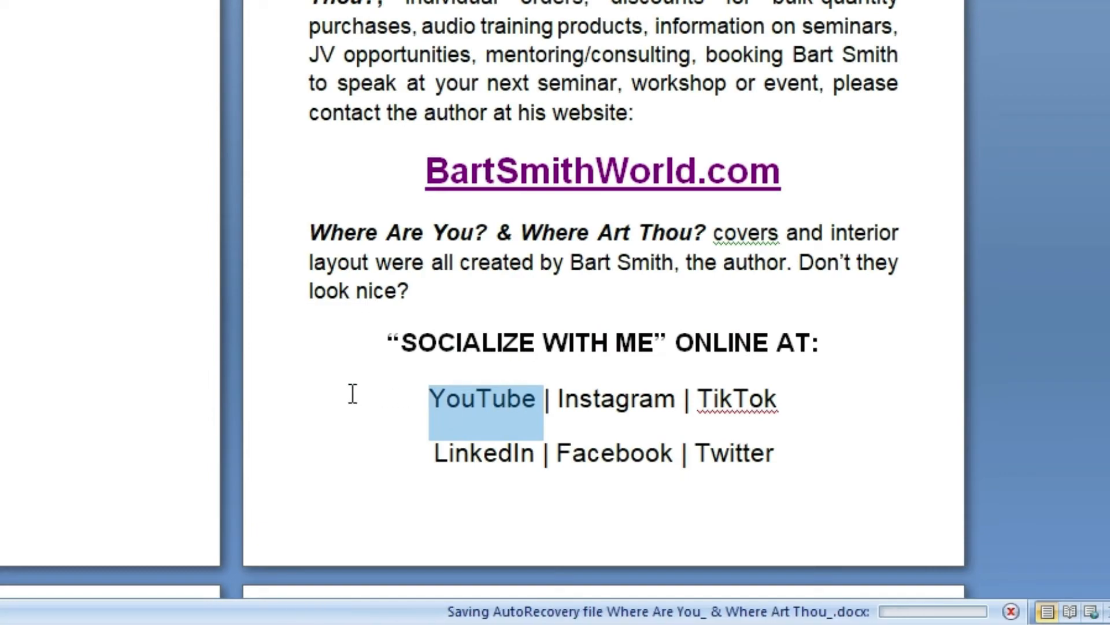
{"action": "key", "text": "ctrl+k"}
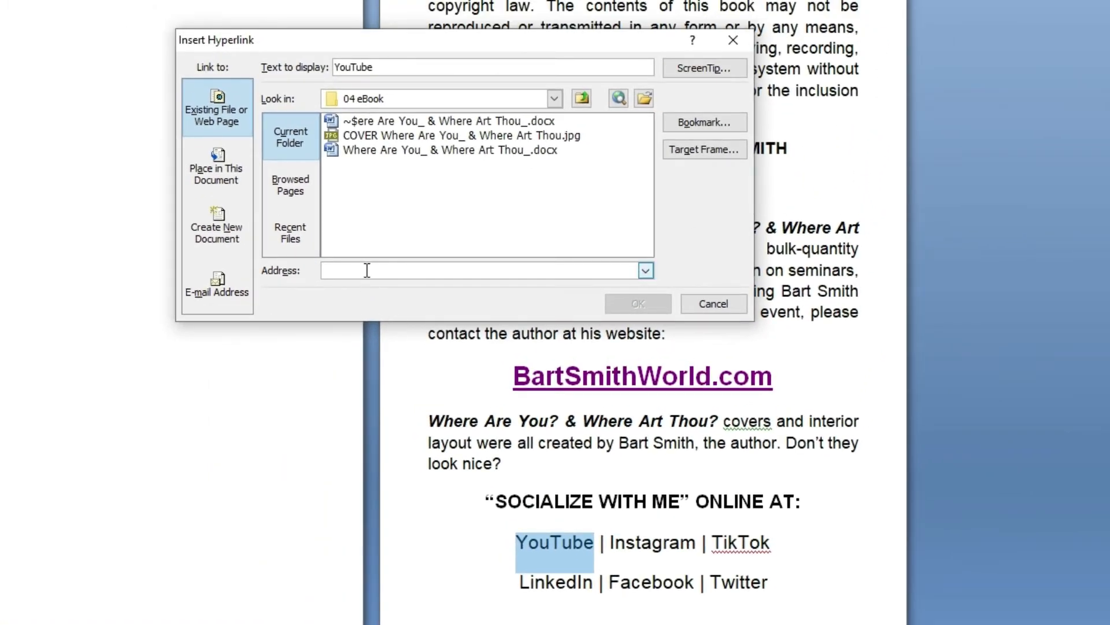
{"action": "right_click", "coordinate": [366, 270]}
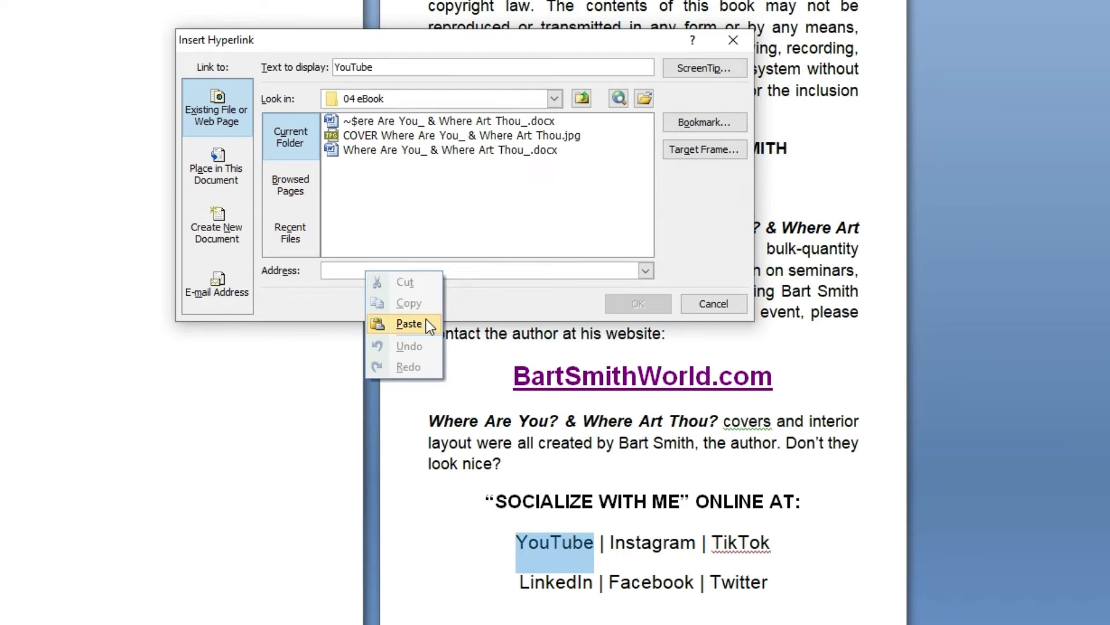
{"action": "left_click", "coordinate": [409, 324]}
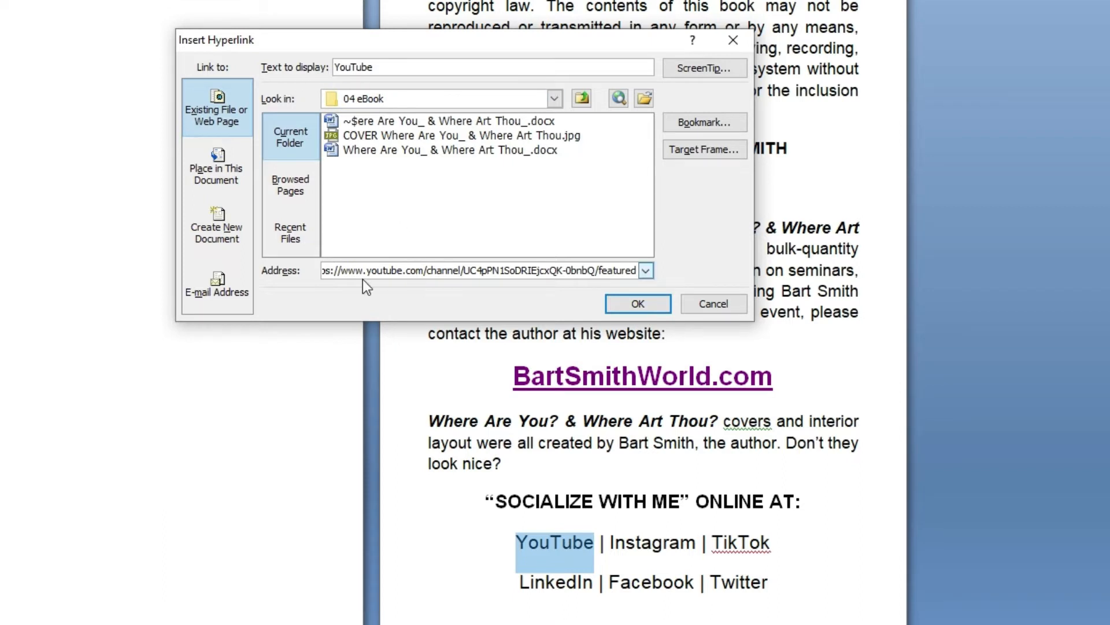
{"action": "left_click", "coordinate": [382, 270]}
{"action": "left_click_drag", "start_coordinate": [368, 270], "coordinate": [306, 263]}
{"action": "left_click", "coordinate": [337, 273]}
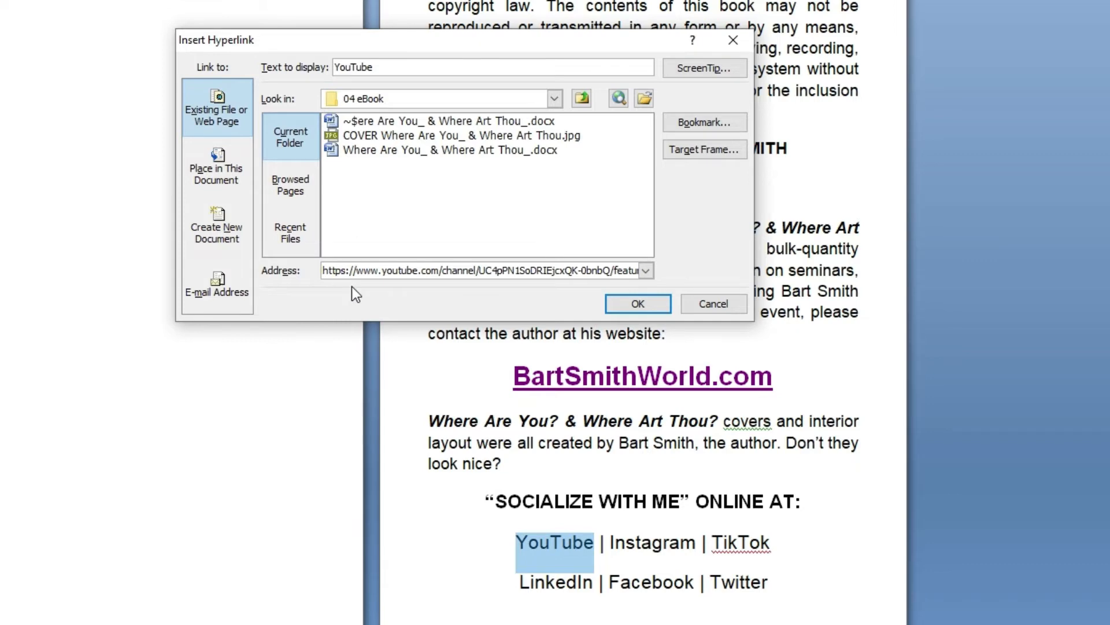
{"action": "left_click", "coordinate": [627, 305]}
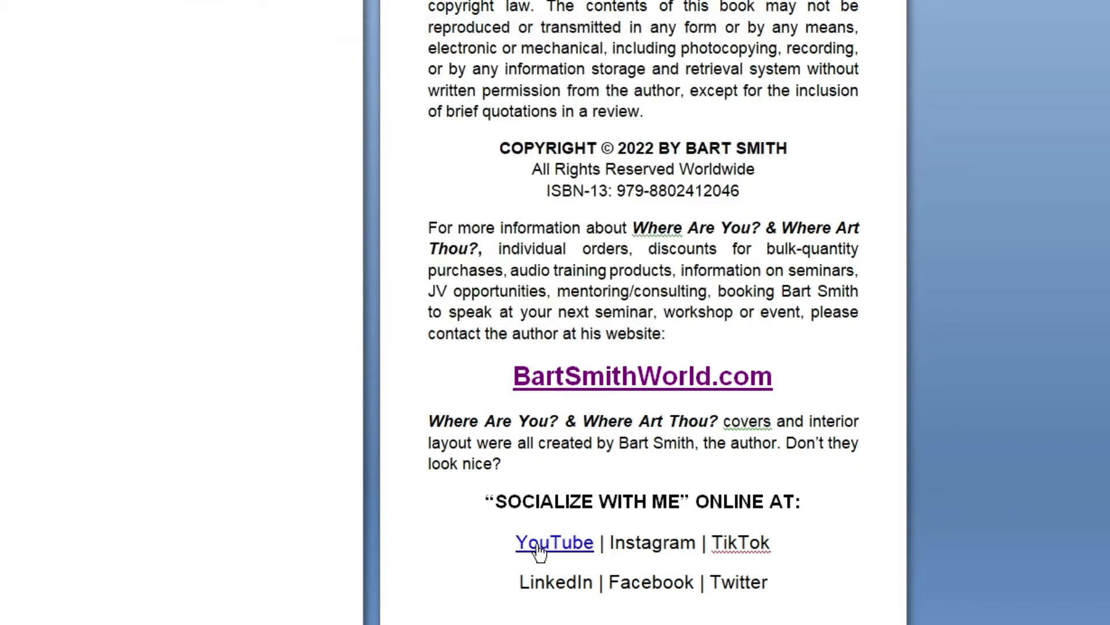
{"action": "mouse_move", "coordinate": [553, 555]}
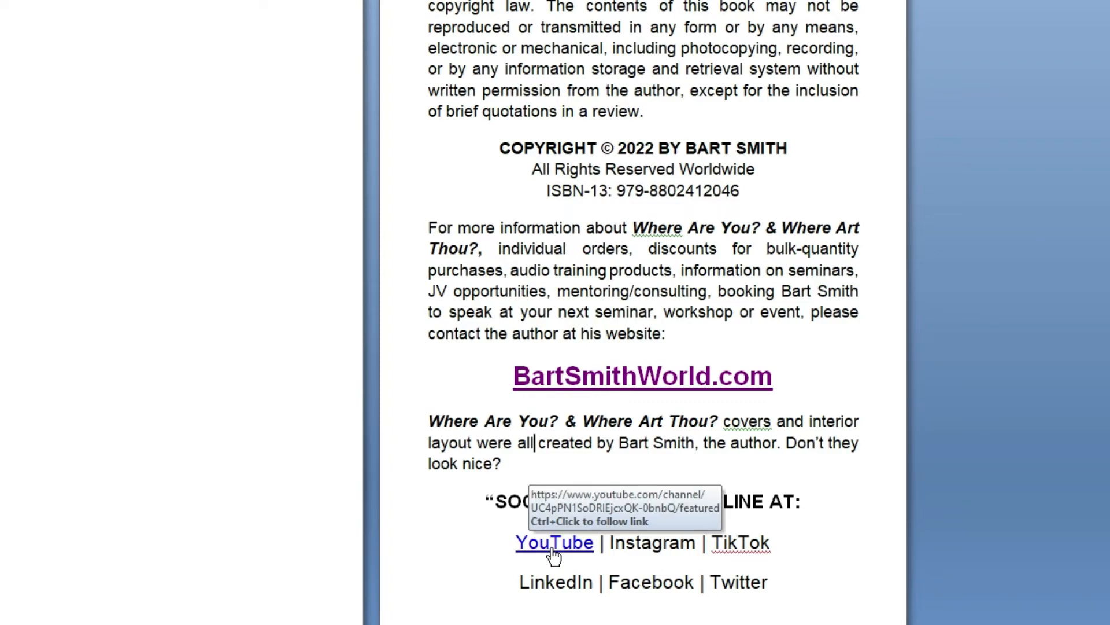
{"action": "left_click", "coordinate": [553, 544], "text": "ctrl"}
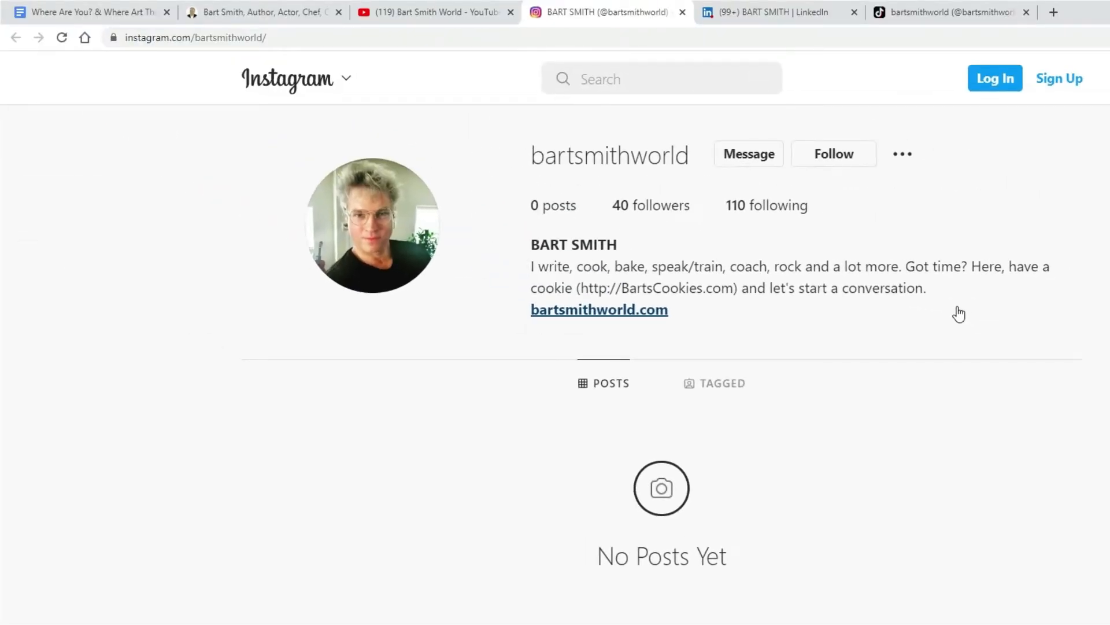
Switch to the browser and copy the address of the Instagram profile page
{"action": "left_click", "coordinate": [197, 38]}
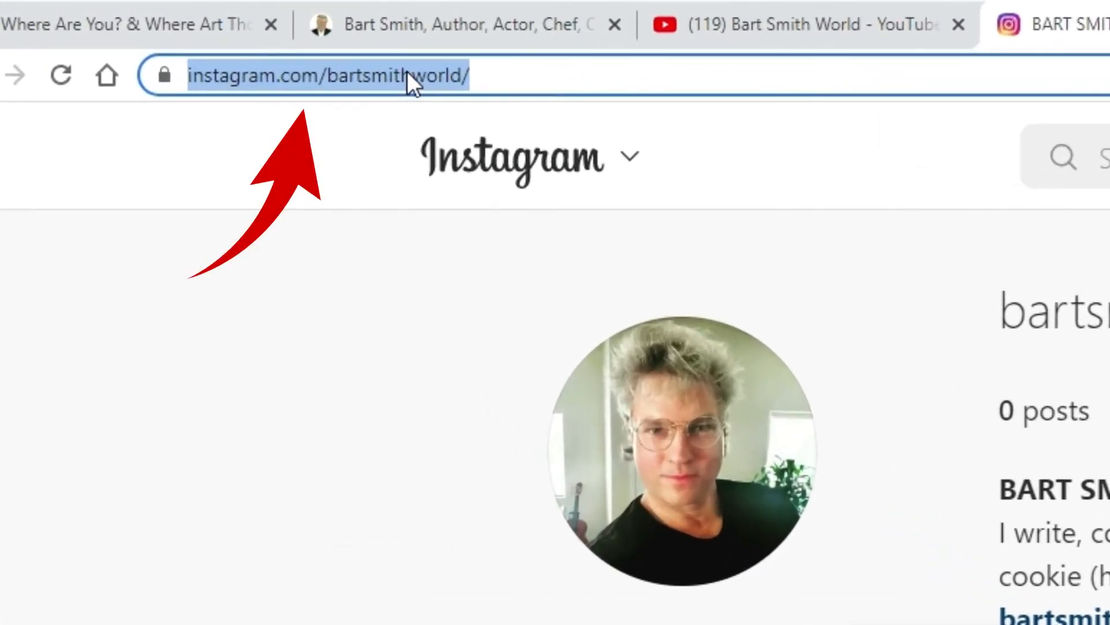
{"action": "right_click", "coordinate": [239, 37]}
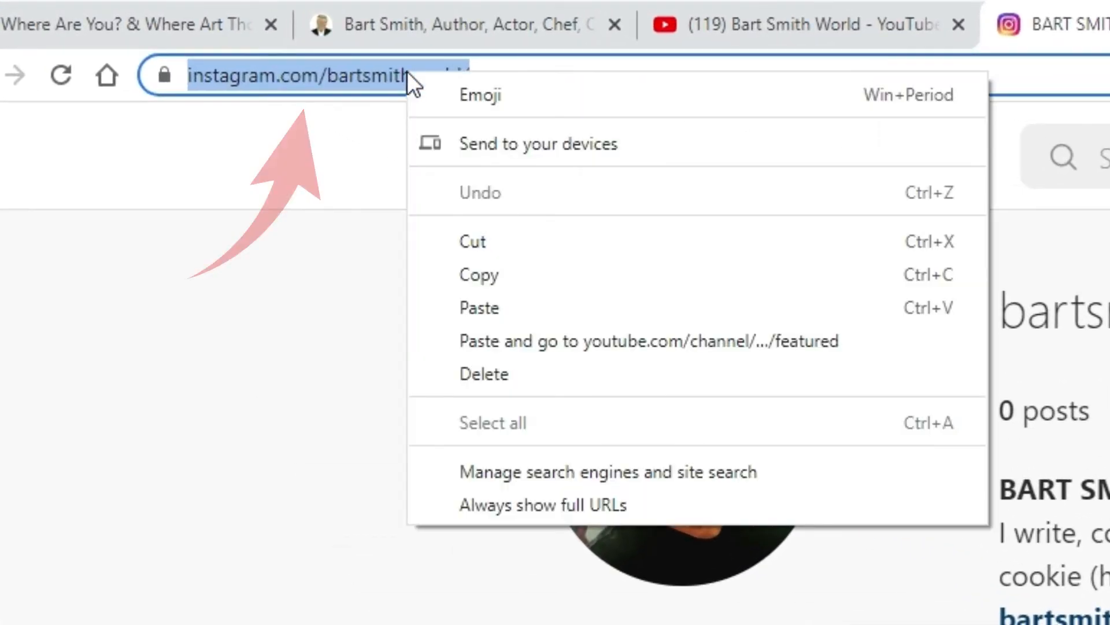
{"action": "left_click", "coordinate": [568, 276]}
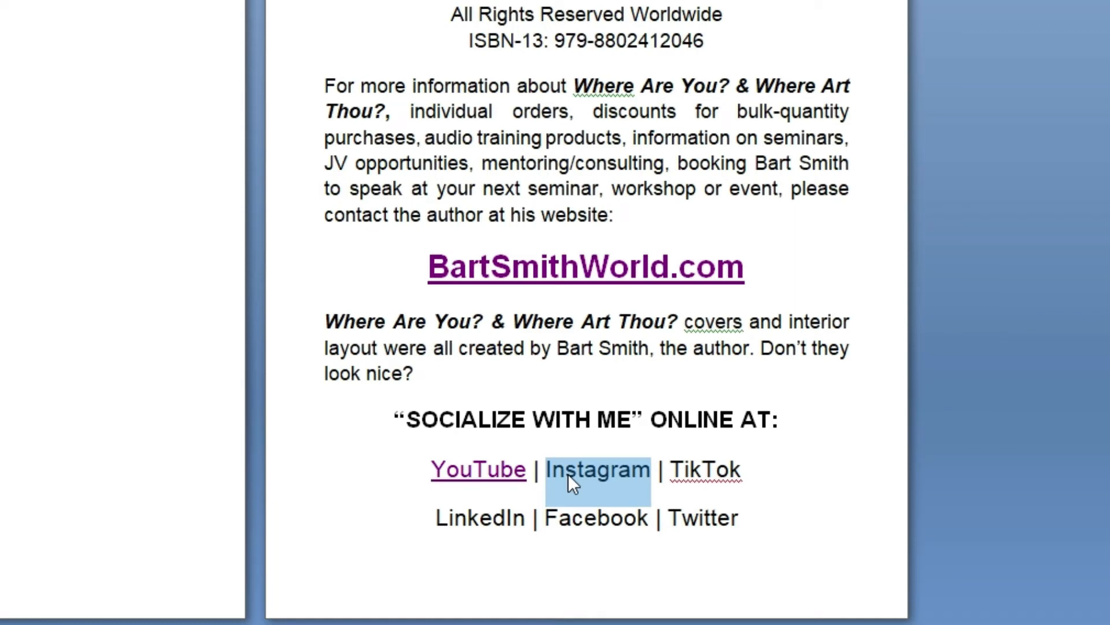
In the Word document, hyperlink the word Instagram in the social media list to the copied profile address
{"action": "right_click", "coordinate": [568, 472]}
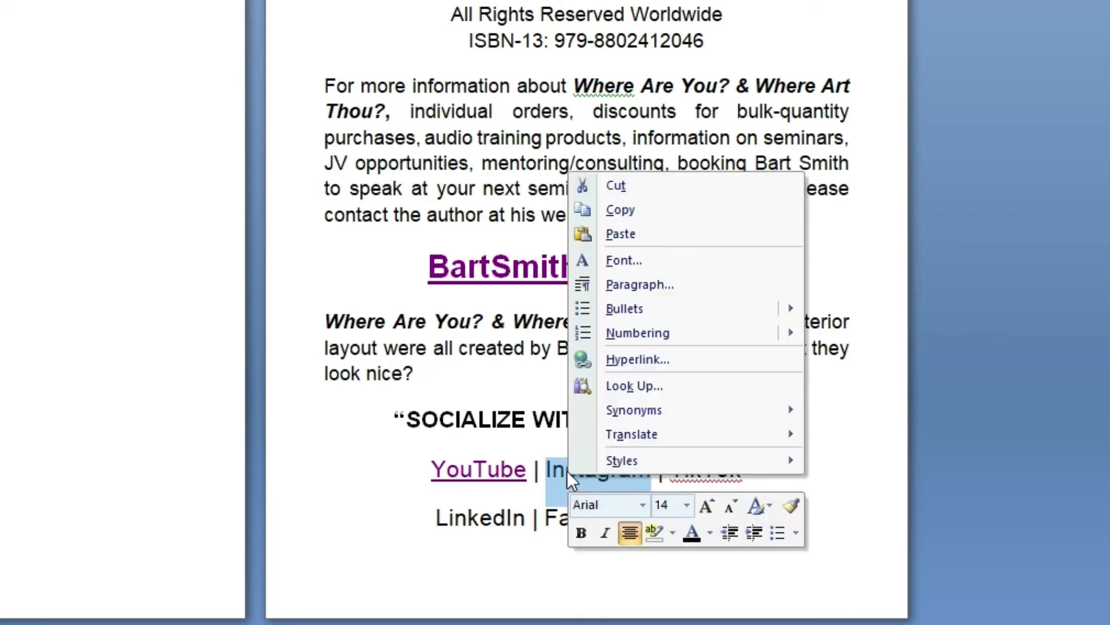
{"action": "left_click", "coordinate": [679, 359]}
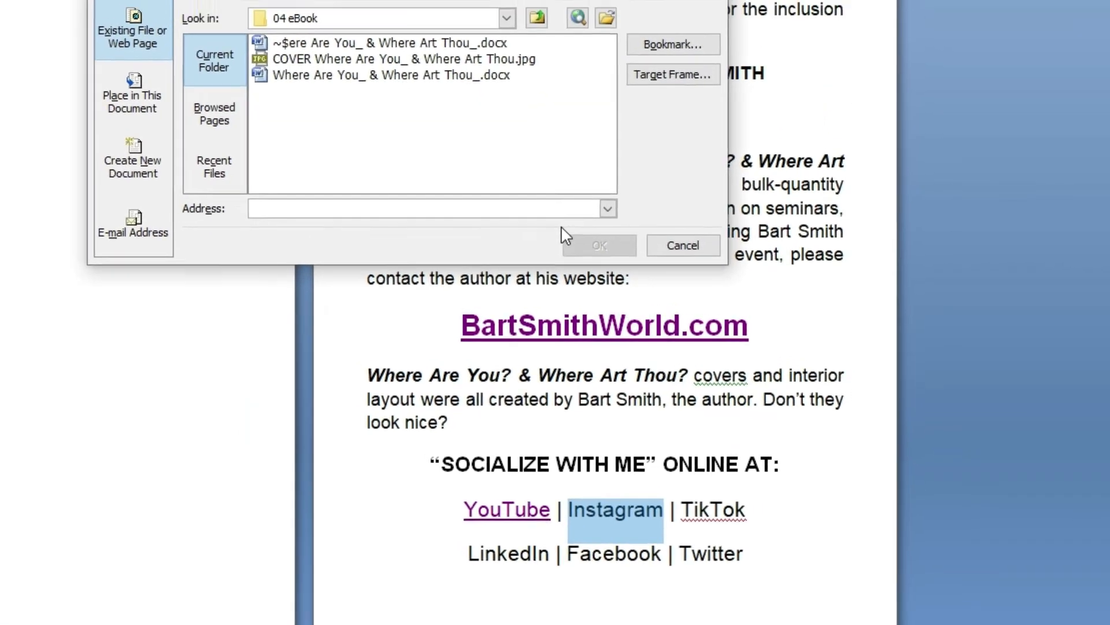
{"action": "key", "text": "ctrl+v"}
{"action": "right_click", "coordinate": [523, 271]}
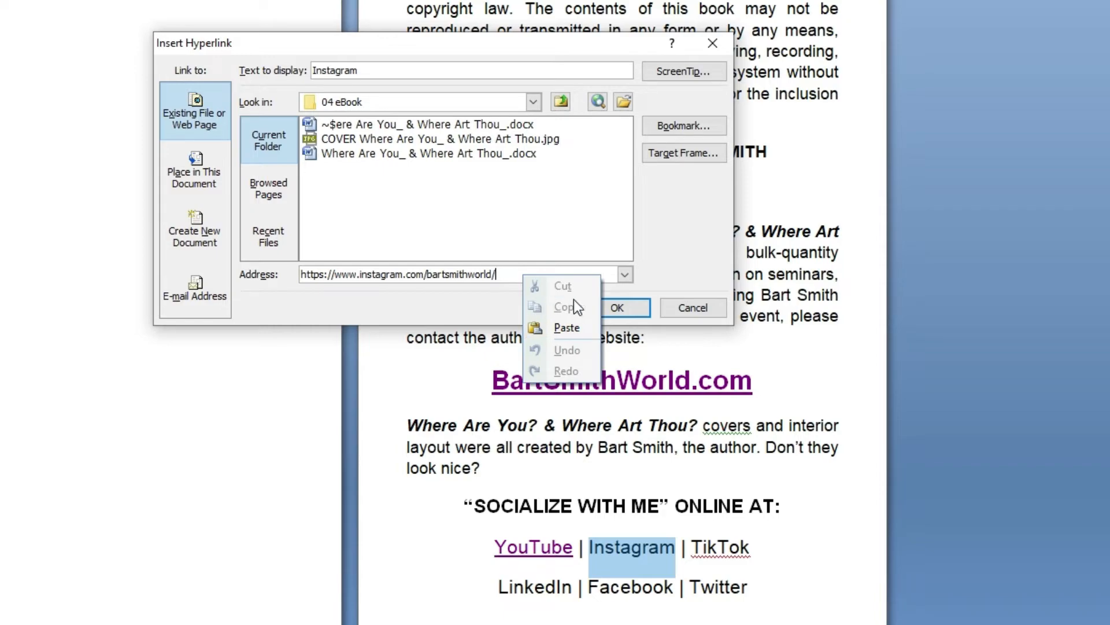
{"action": "left_click", "coordinate": [648, 301]}
{"action": "left_click", "coordinate": [637, 309]}
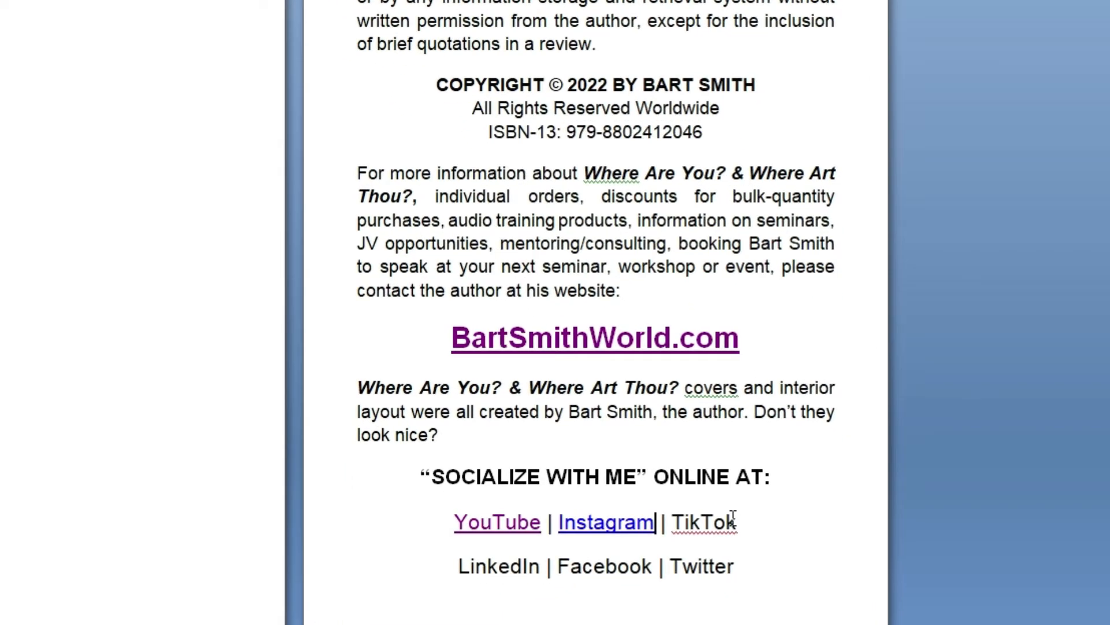
{"action": "double_click", "coordinate": [705, 525]}
{"action": "double_click", "coordinate": [676, 528]}
{"action": "double_click", "coordinate": [583, 528]}
{"action": "left_click", "coordinate": [463, 529]}
{"action": "double_click", "coordinate": [462, 530]}
Switch to the browser and copy the address of the LinkedIn profile page
{"action": "left_click", "coordinate": [699, 382]}
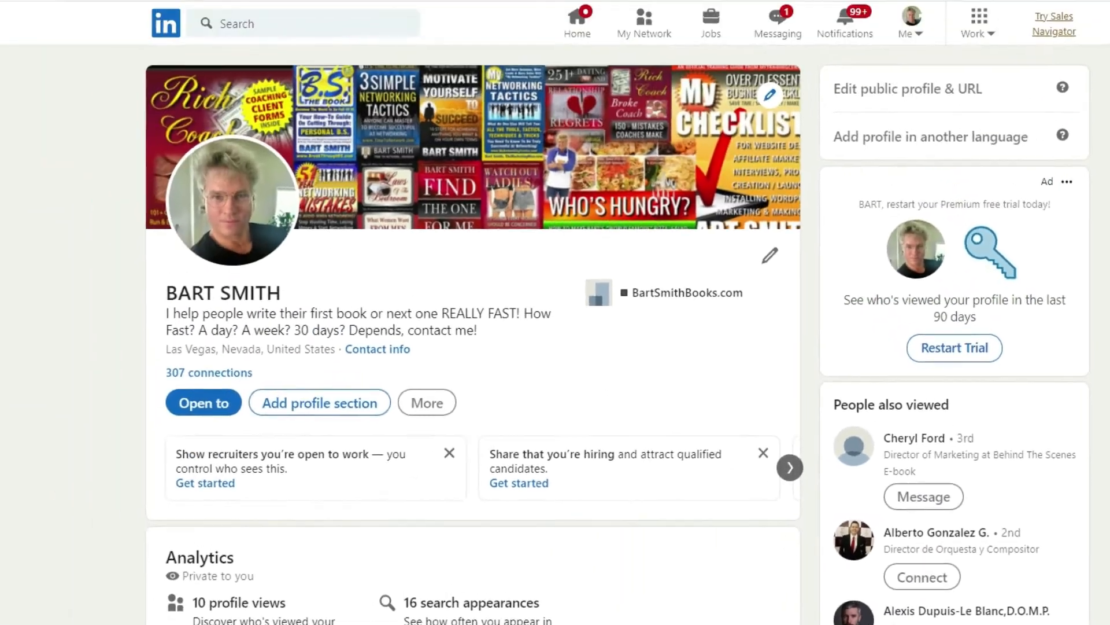
{"action": "left_click", "coordinate": [255, 37]}
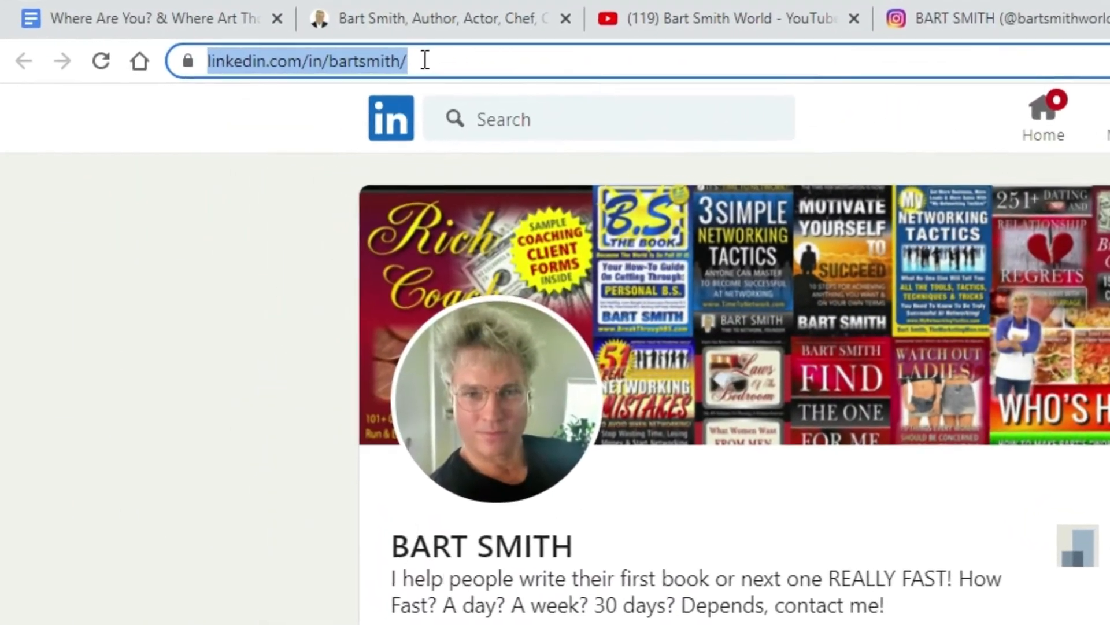
{"action": "right_click", "coordinate": [425, 60]}
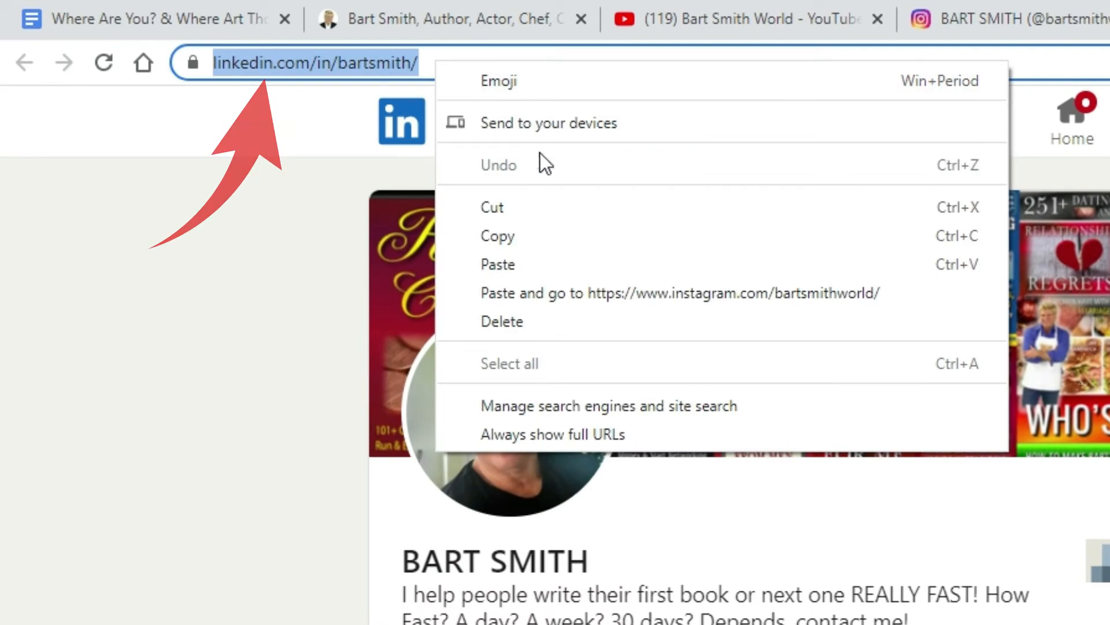
{"action": "left_click", "coordinate": [588, 230]}
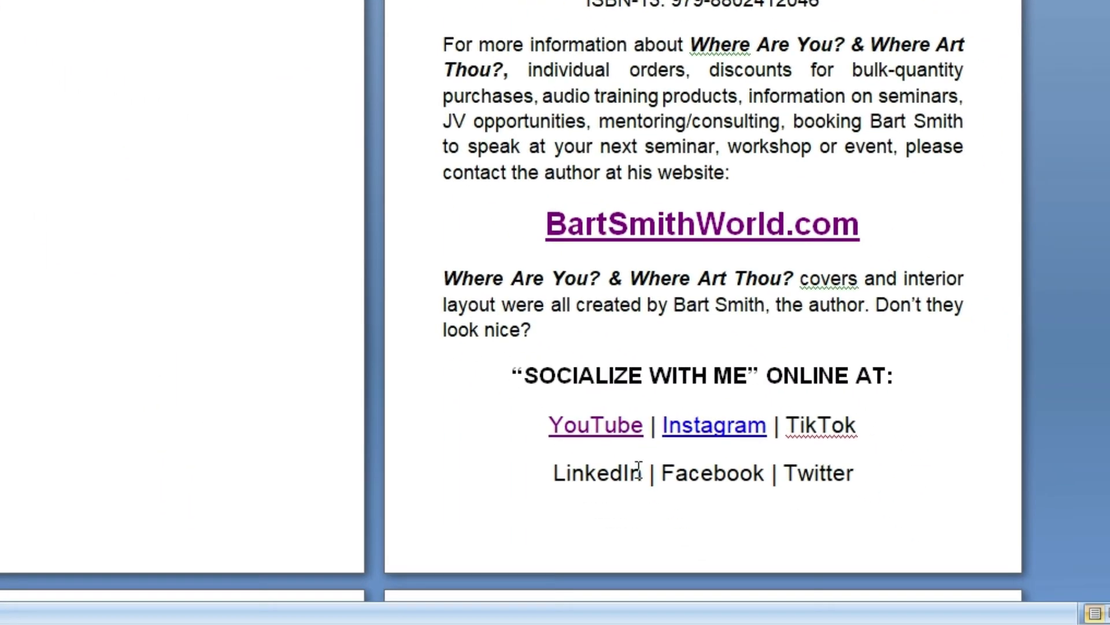
In the Word document, hyperlink the word LinkedIn to the copied profile address and follow the link to test it
{"action": "left_click_drag", "start_coordinate": [640, 469], "coordinate": [556, 472]}
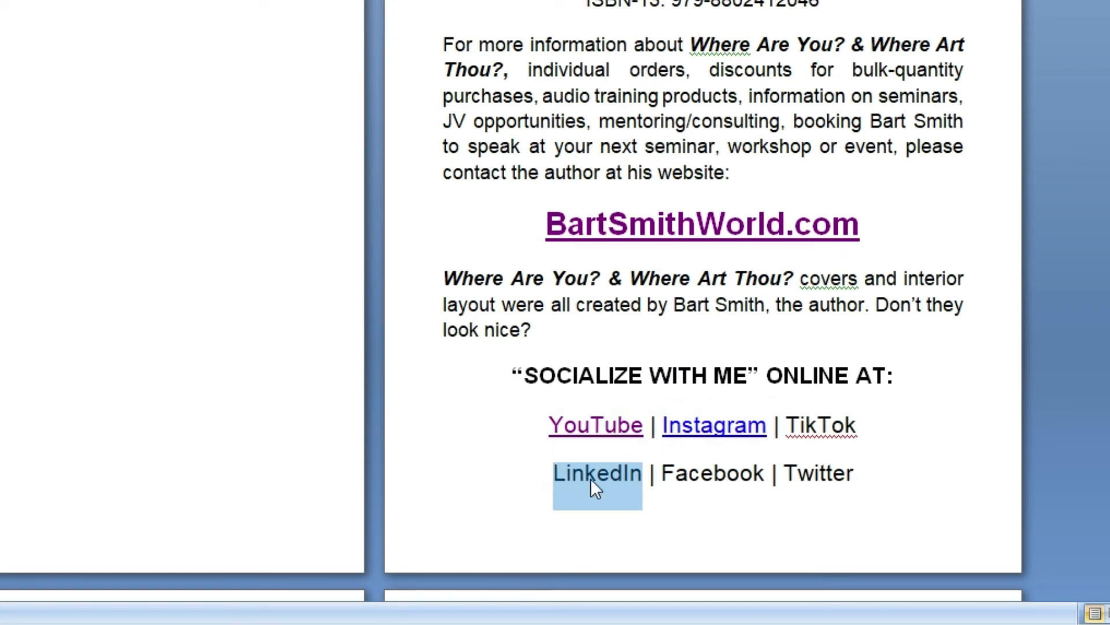
{"action": "right_click", "coordinate": [591, 479]}
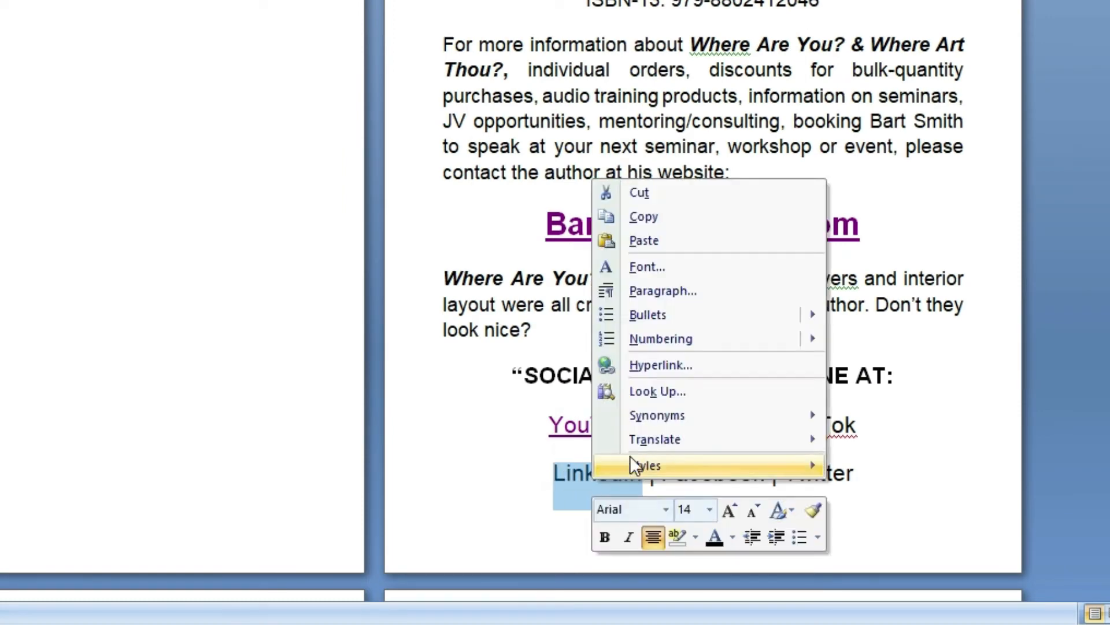
{"action": "left_click", "coordinate": [731, 369]}
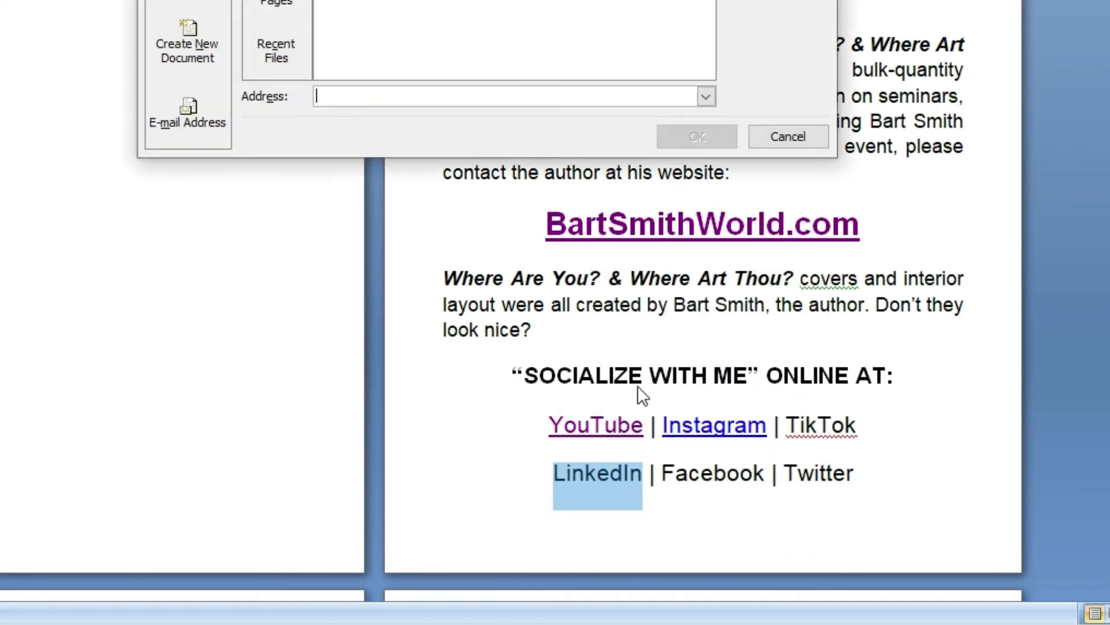
{"action": "right_click", "coordinate": [409, 92]}
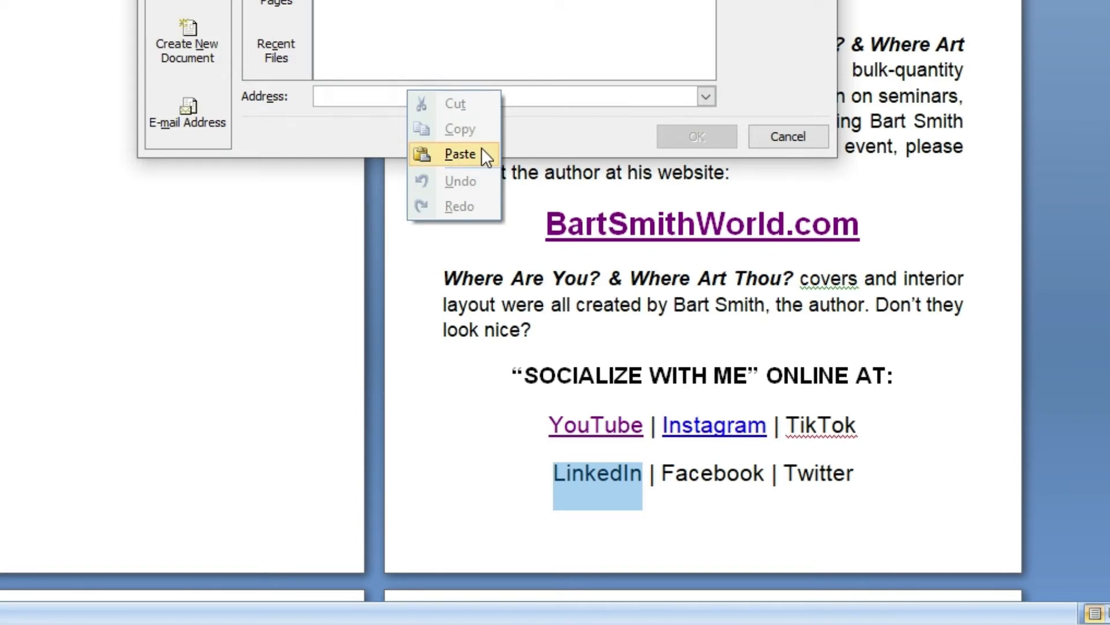
{"action": "left_click", "coordinate": [460, 154]}
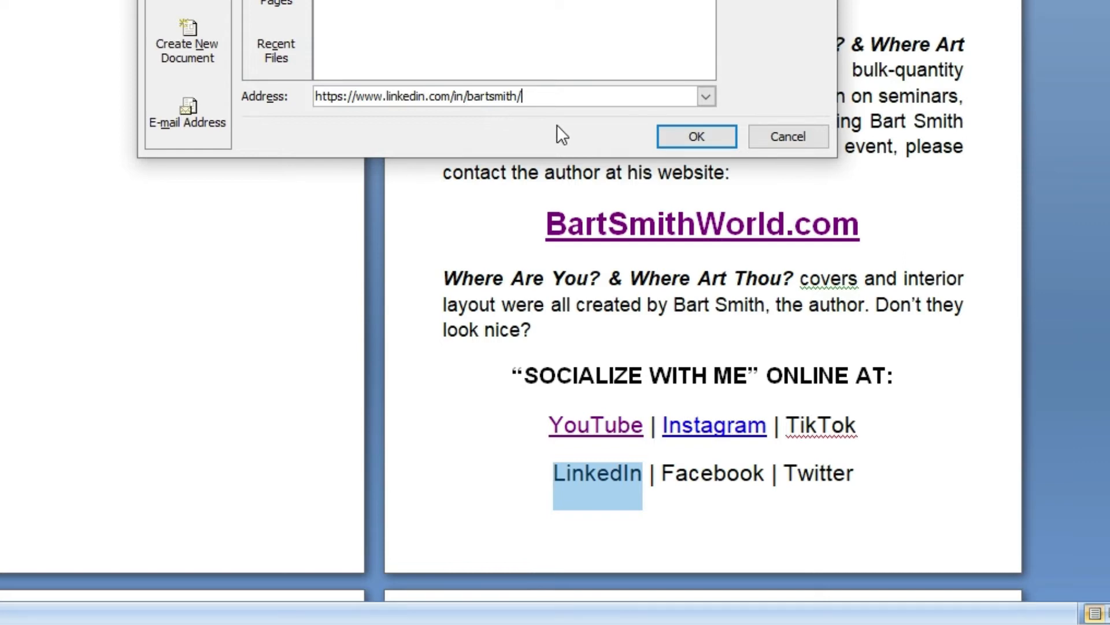
{"action": "left_click", "coordinate": [720, 137]}
{"action": "left_click", "coordinate": [721, 139]}
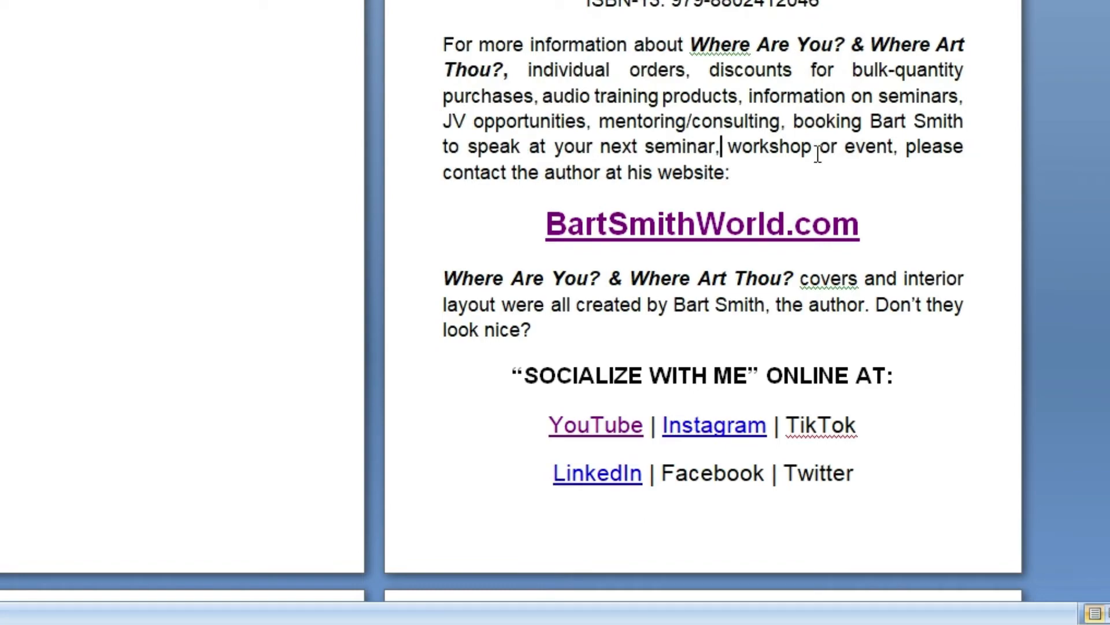
{"action": "left_click", "coordinate": [597, 474], "text": "ctrl"}
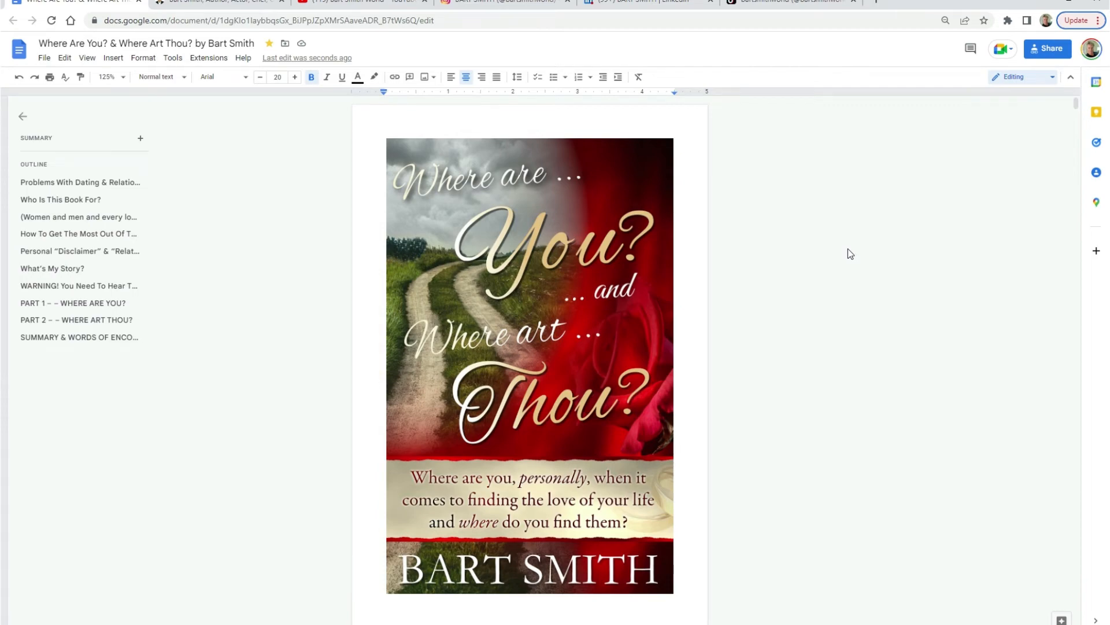
{"action": "scroll", "coordinate": [848, 253], "scroll_direction": "down", "scroll_amount": 10}
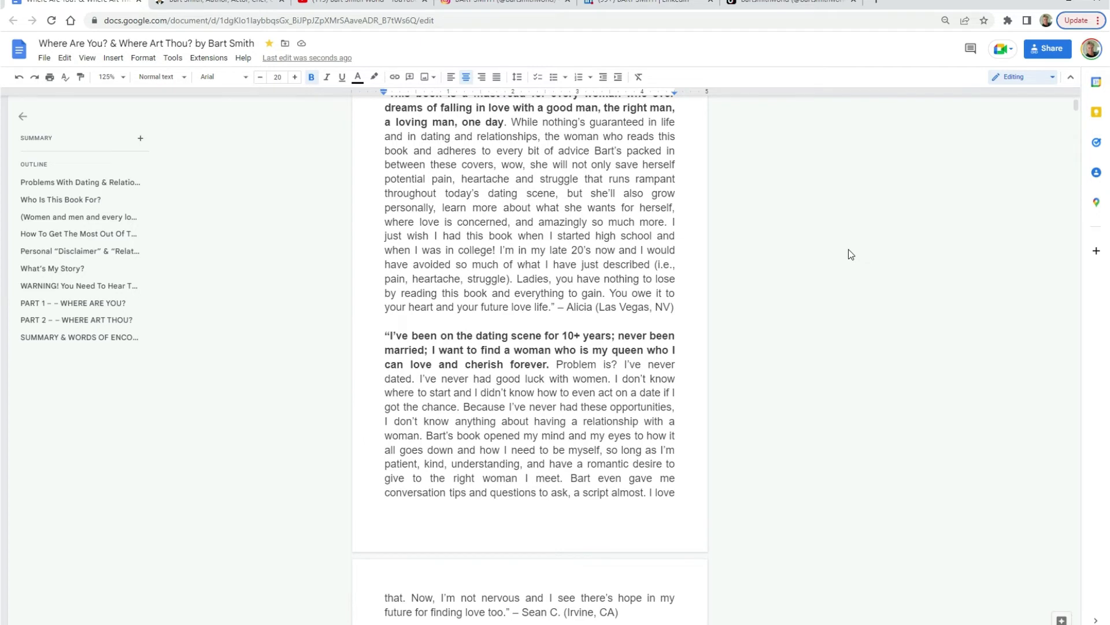
{"action": "scroll", "coordinate": [850, 255], "scroll_direction": "down", "scroll_amount": 10}
{"action": "scroll", "coordinate": [851, 254], "scroll_direction": "down", "scroll_amount": 4}
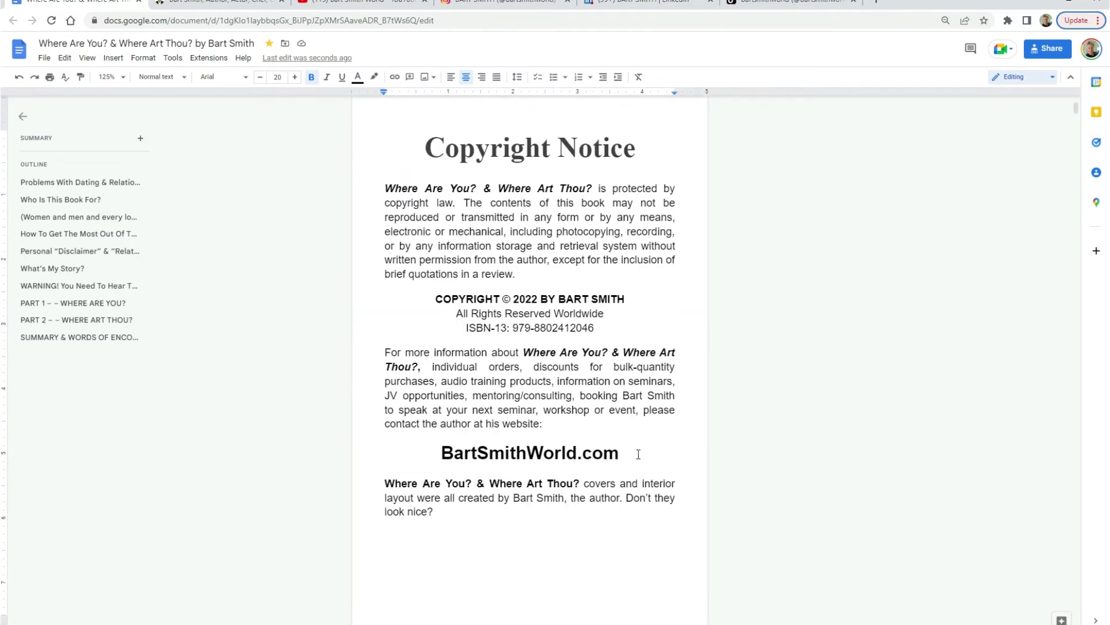
{"action": "left_click_drag", "start_coordinate": [633, 451], "coordinate": [438, 451]}
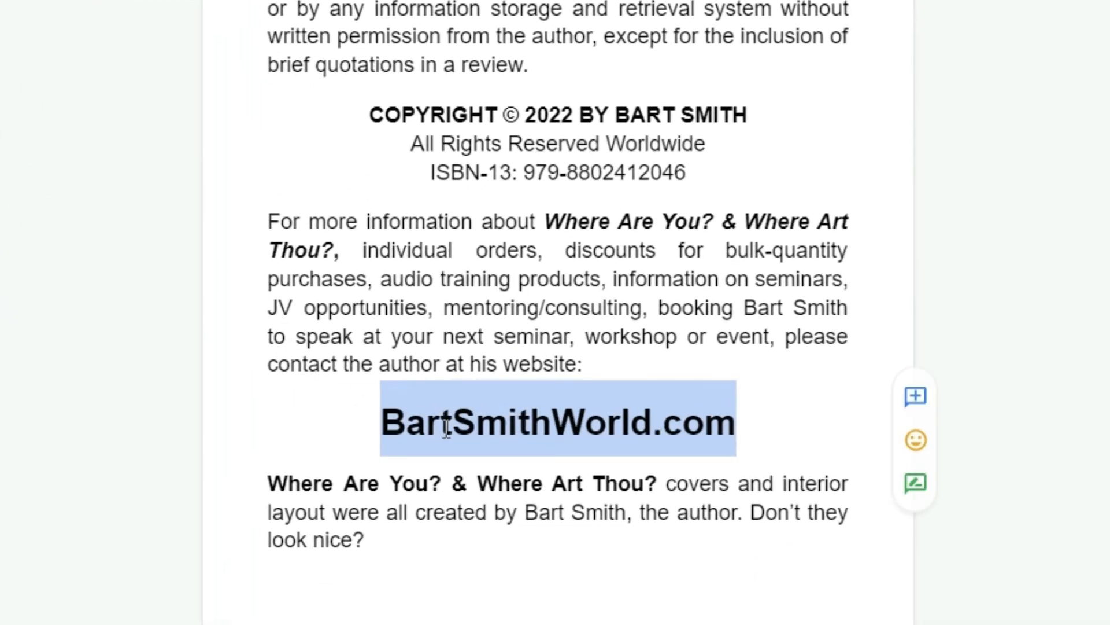
{"action": "right_click", "coordinate": [442, 428]}
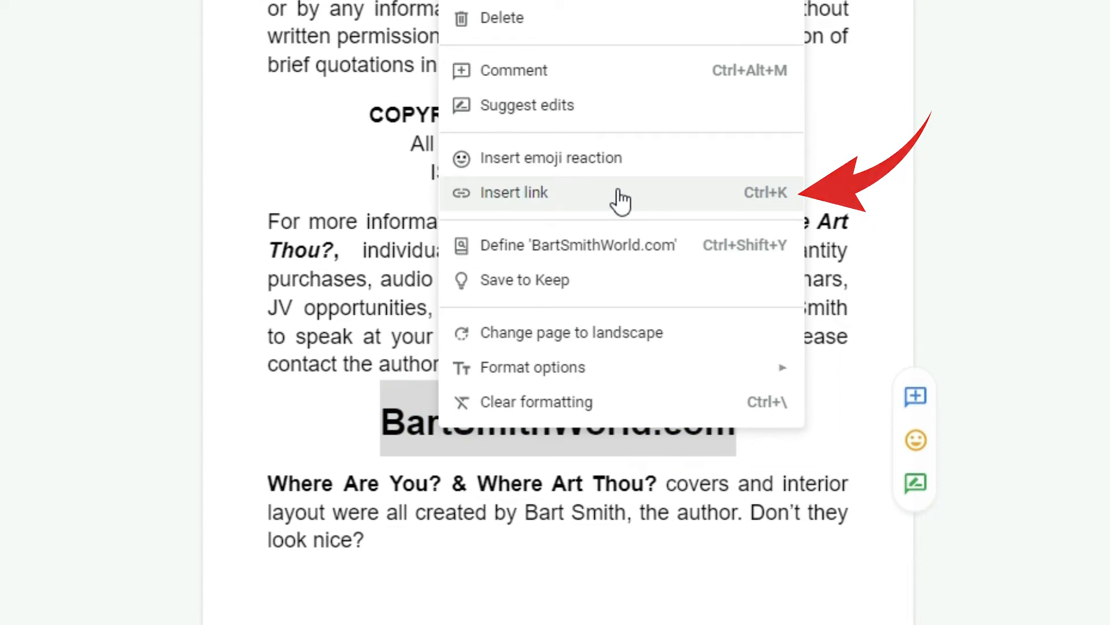
{"action": "left_click", "coordinate": [783, 214]}
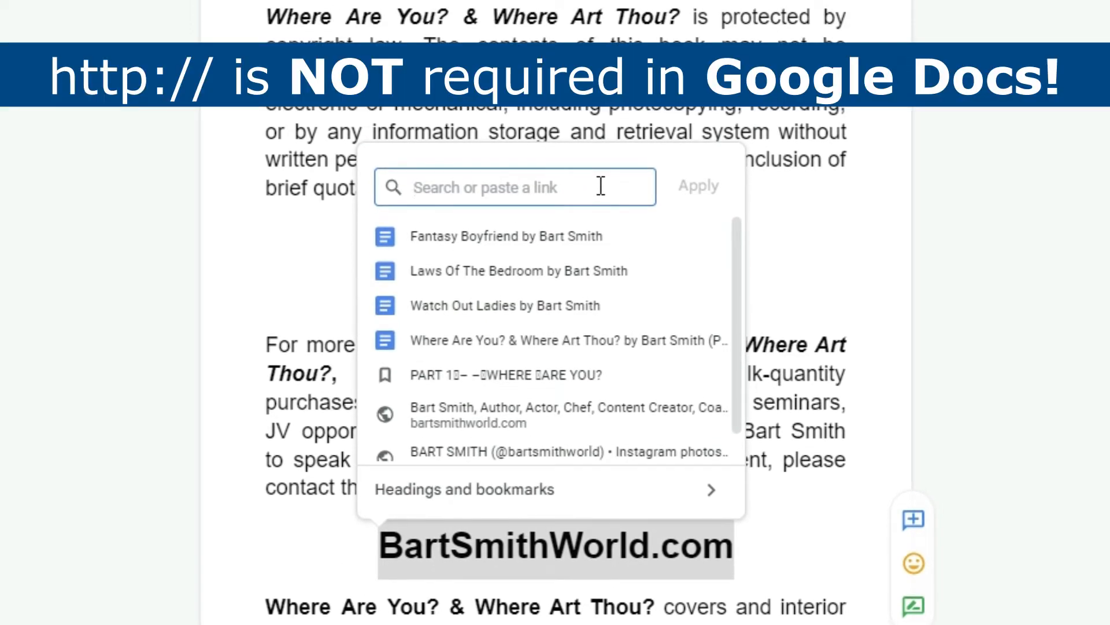
{"action": "type", "text": "http://"}
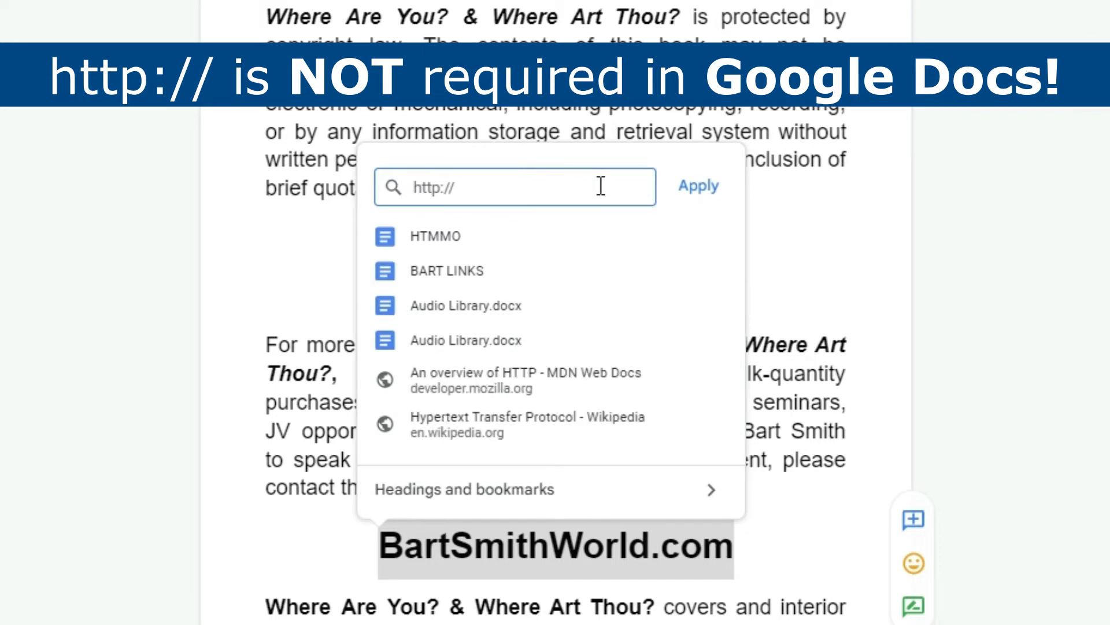
{"action": "type", "text": "bartsmithworld.com"}
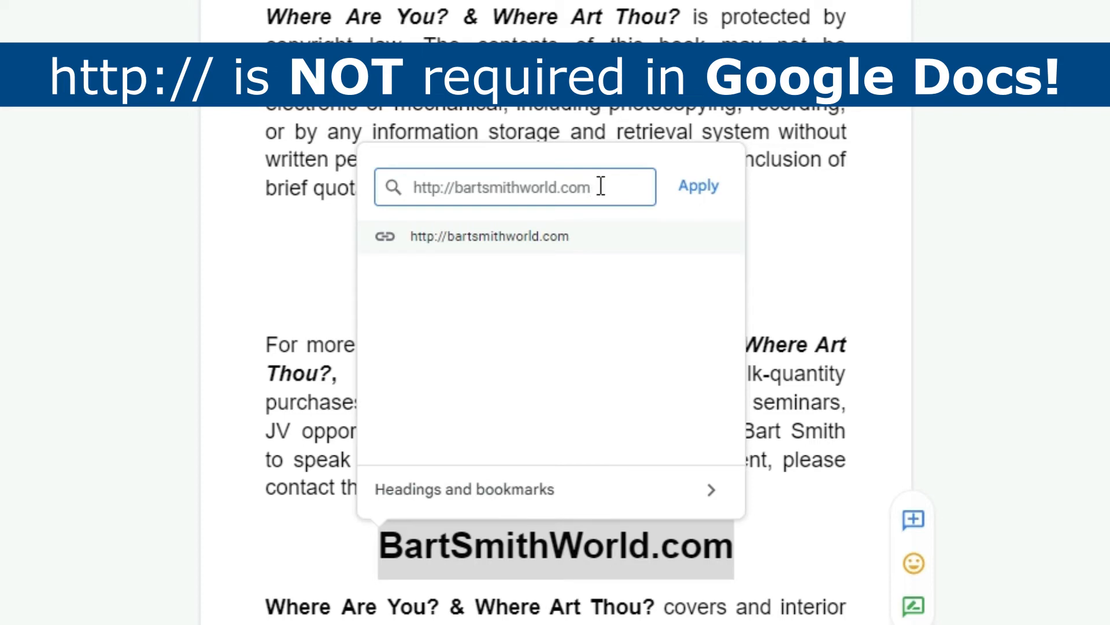
{"action": "key", "text": "shift+Right"}
{"action": "key", "text": "shift+Right"}
{"action": "key", "text": "shift+Right"}
{"action": "key", "text": "shift+Right"}
{"action": "key", "text": "shift+Right"}
{"action": "key", "text": "shift+Right"}
{"action": "key", "text": "shift+Right"}
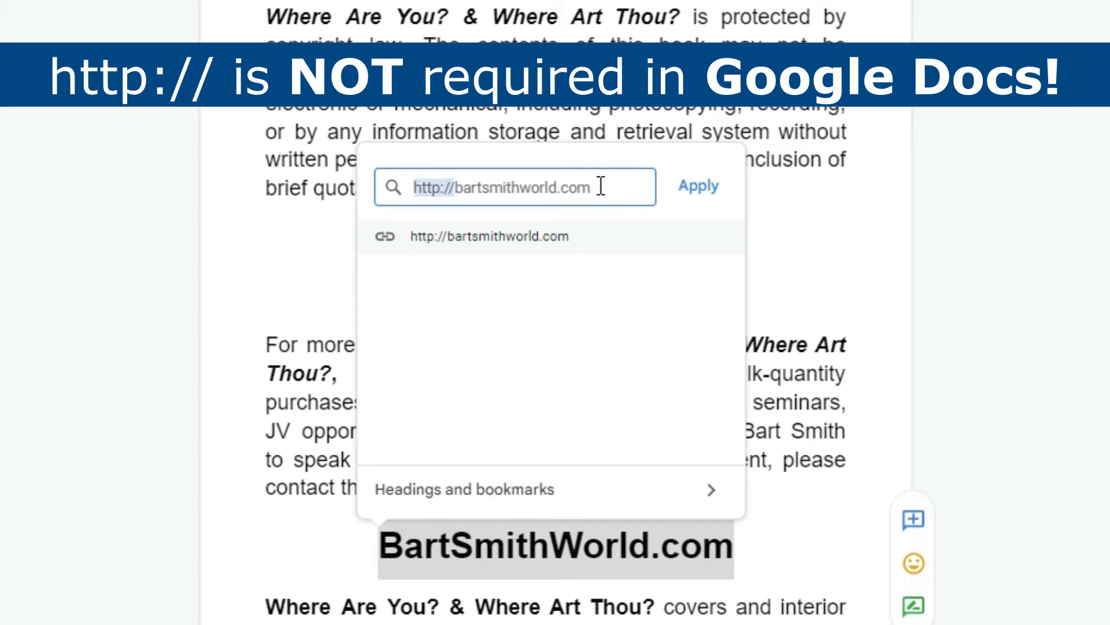
{"action": "key", "text": "BackSpace"}
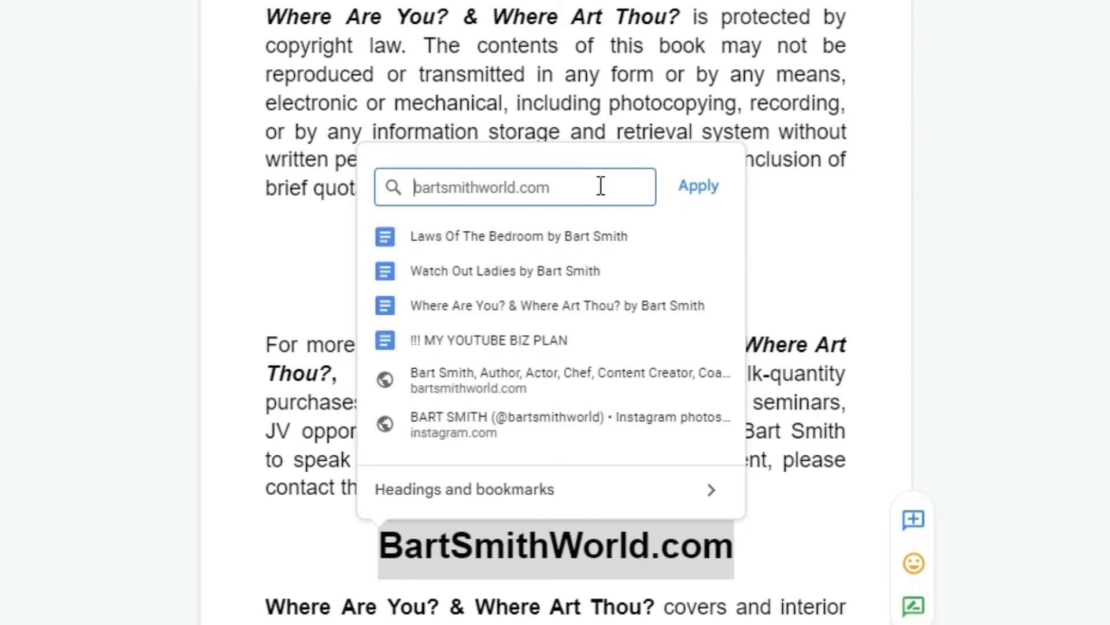
Apply the bartsmithworld.com link to the website name on the Copyright Notice page and follow the link to test it
{"action": "left_click", "coordinate": [710, 194]}
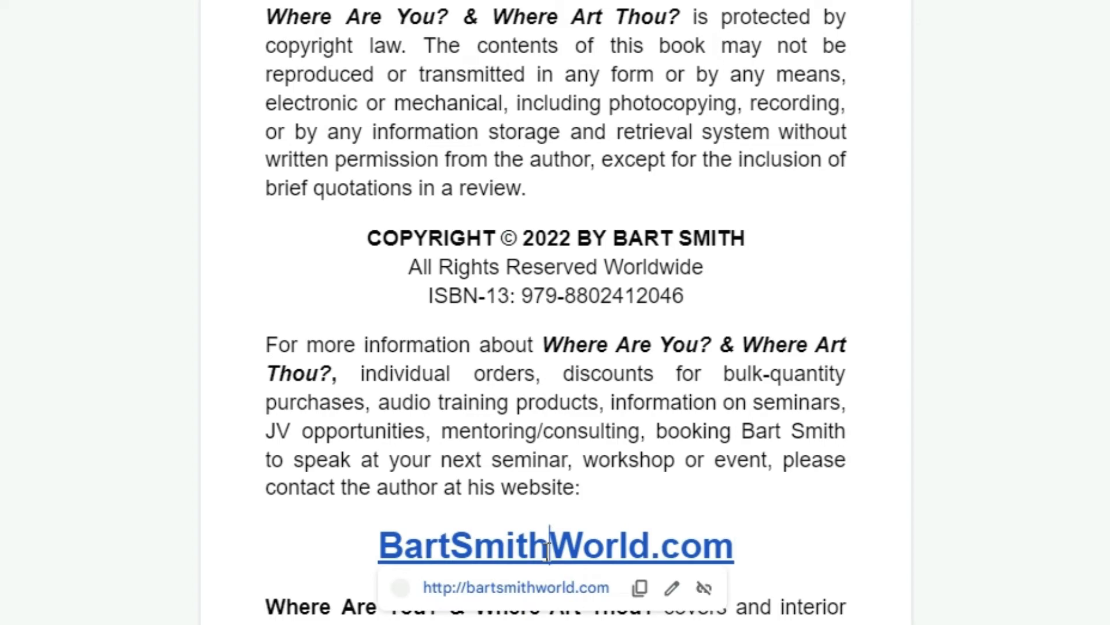
{"action": "left_click", "coordinate": [537, 588]}
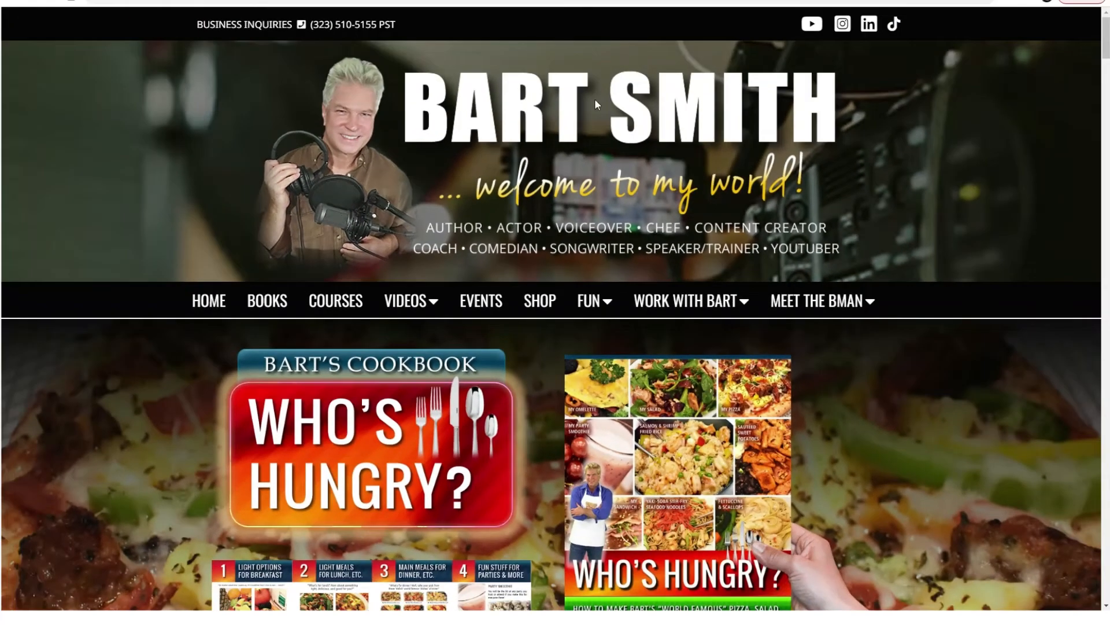
{"action": "left_click", "coordinate": [560, 2]}
{"action": "key", "text": "BackSpace"}
{"action": "key", "text": "Return"}
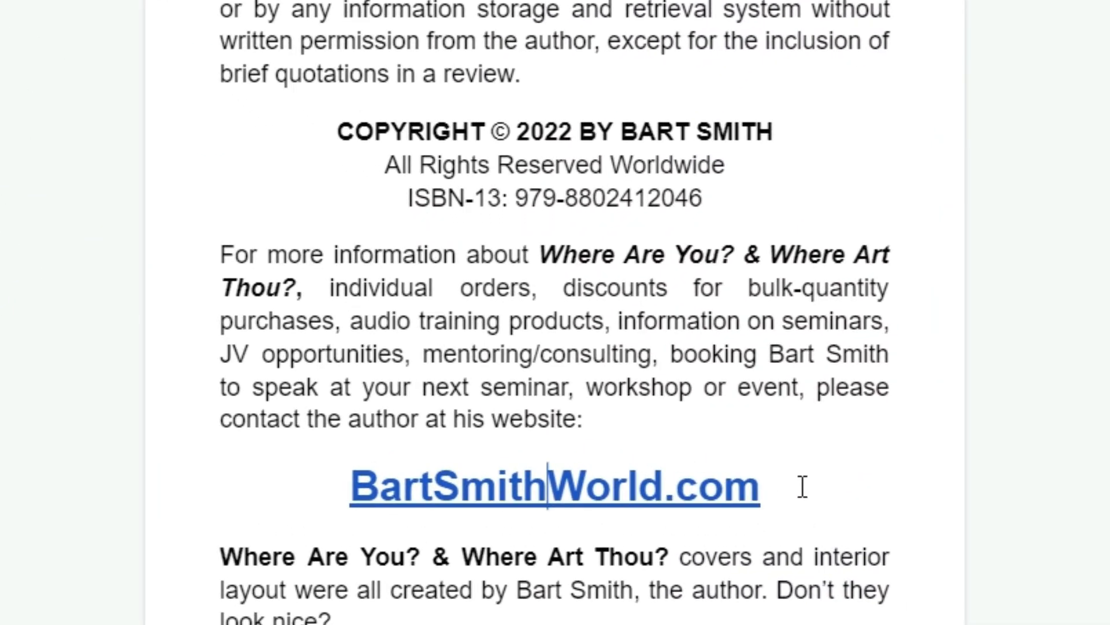
Bring up the options for editing, opening, copying or removing the BartSmithWorld.com link in the document
{"action": "right_click", "coordinate": [587, 494]}
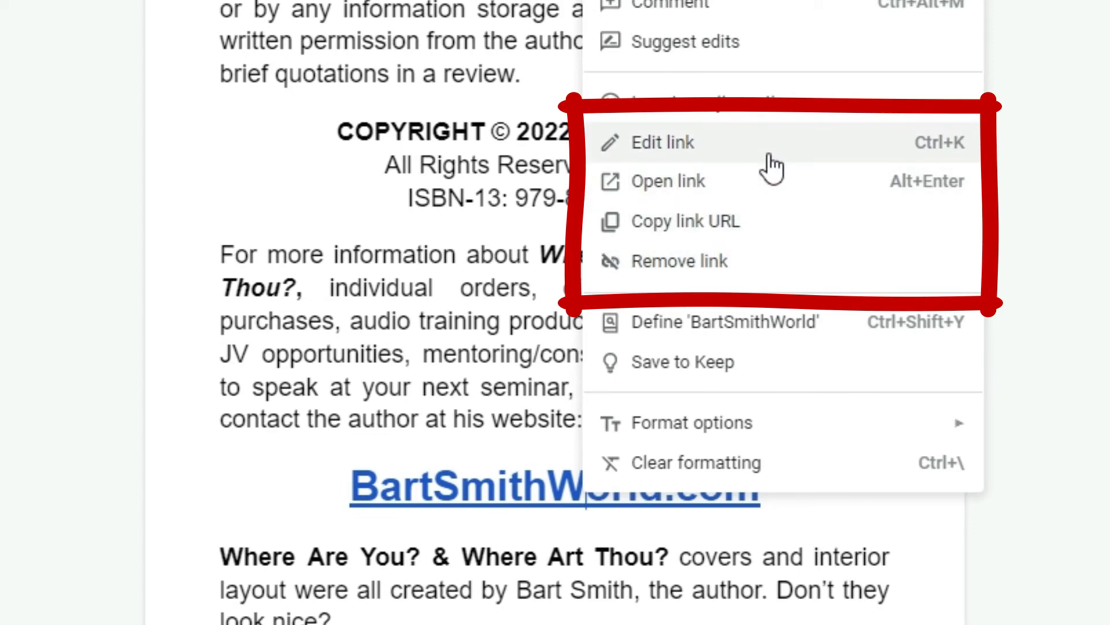
{"action": "key", "text": "ctrl+k"}
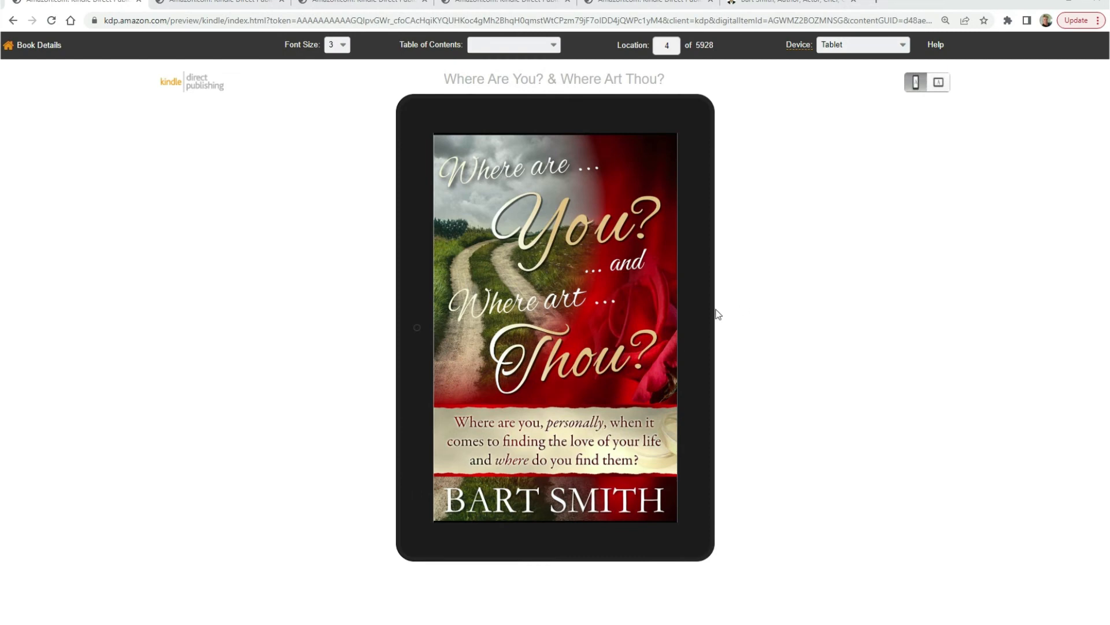
Switch to the Kindle Direct Publishing previewer and page forward from the book cover to the Copyright Notice page
{"action": "left_click", "coordinate": [694, 343]}
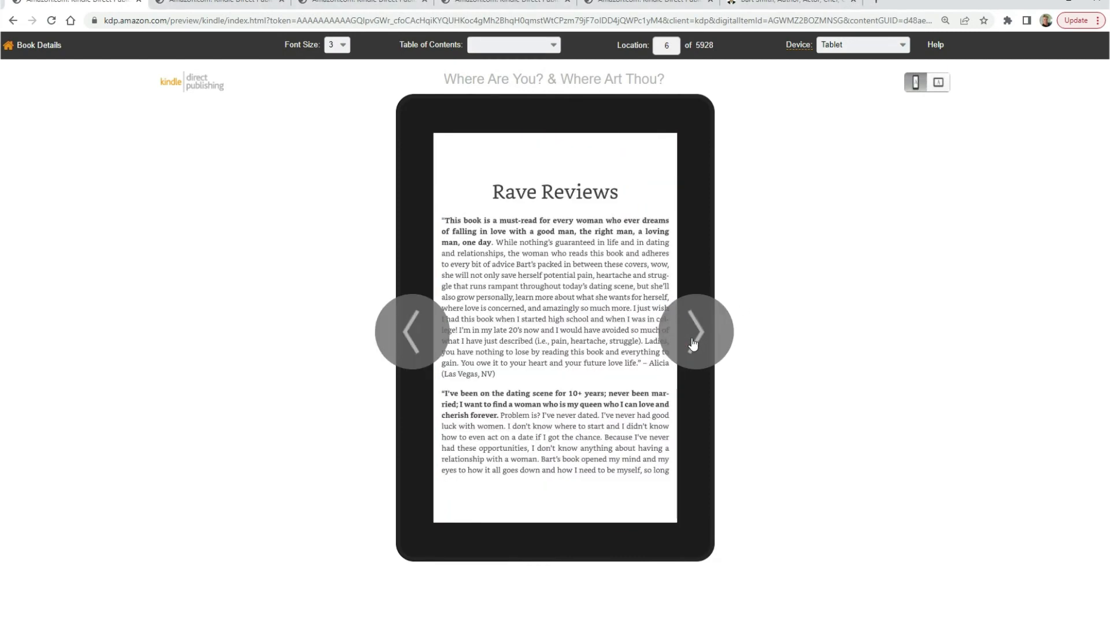
{"action": "left_click", "coordinate": [693, 343]}
{"action": "left_click", "coordinate": [692, 343]}
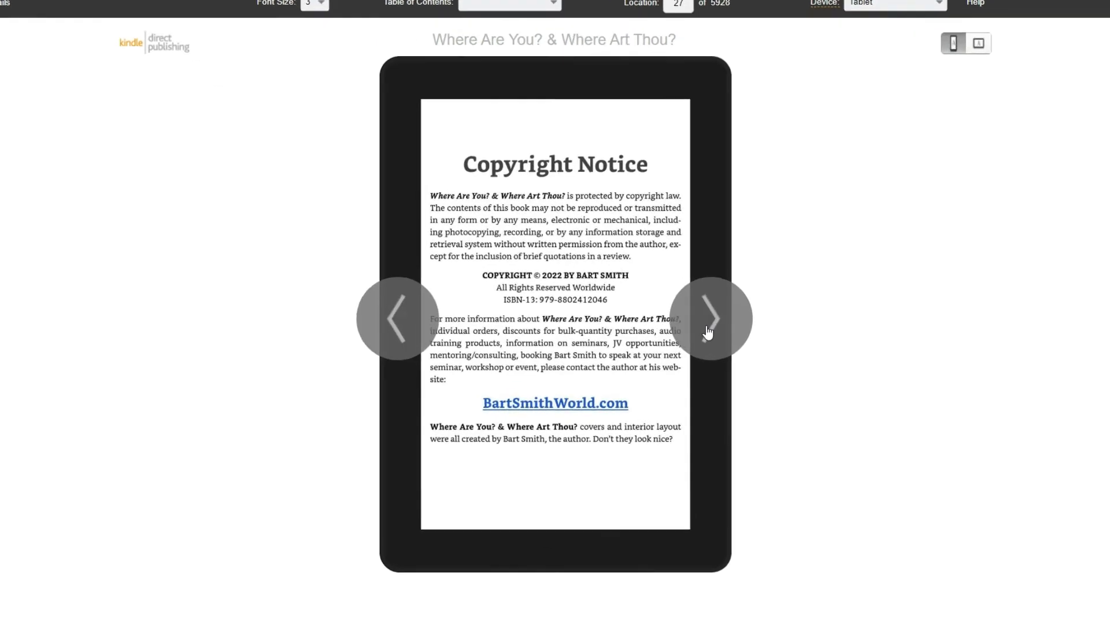